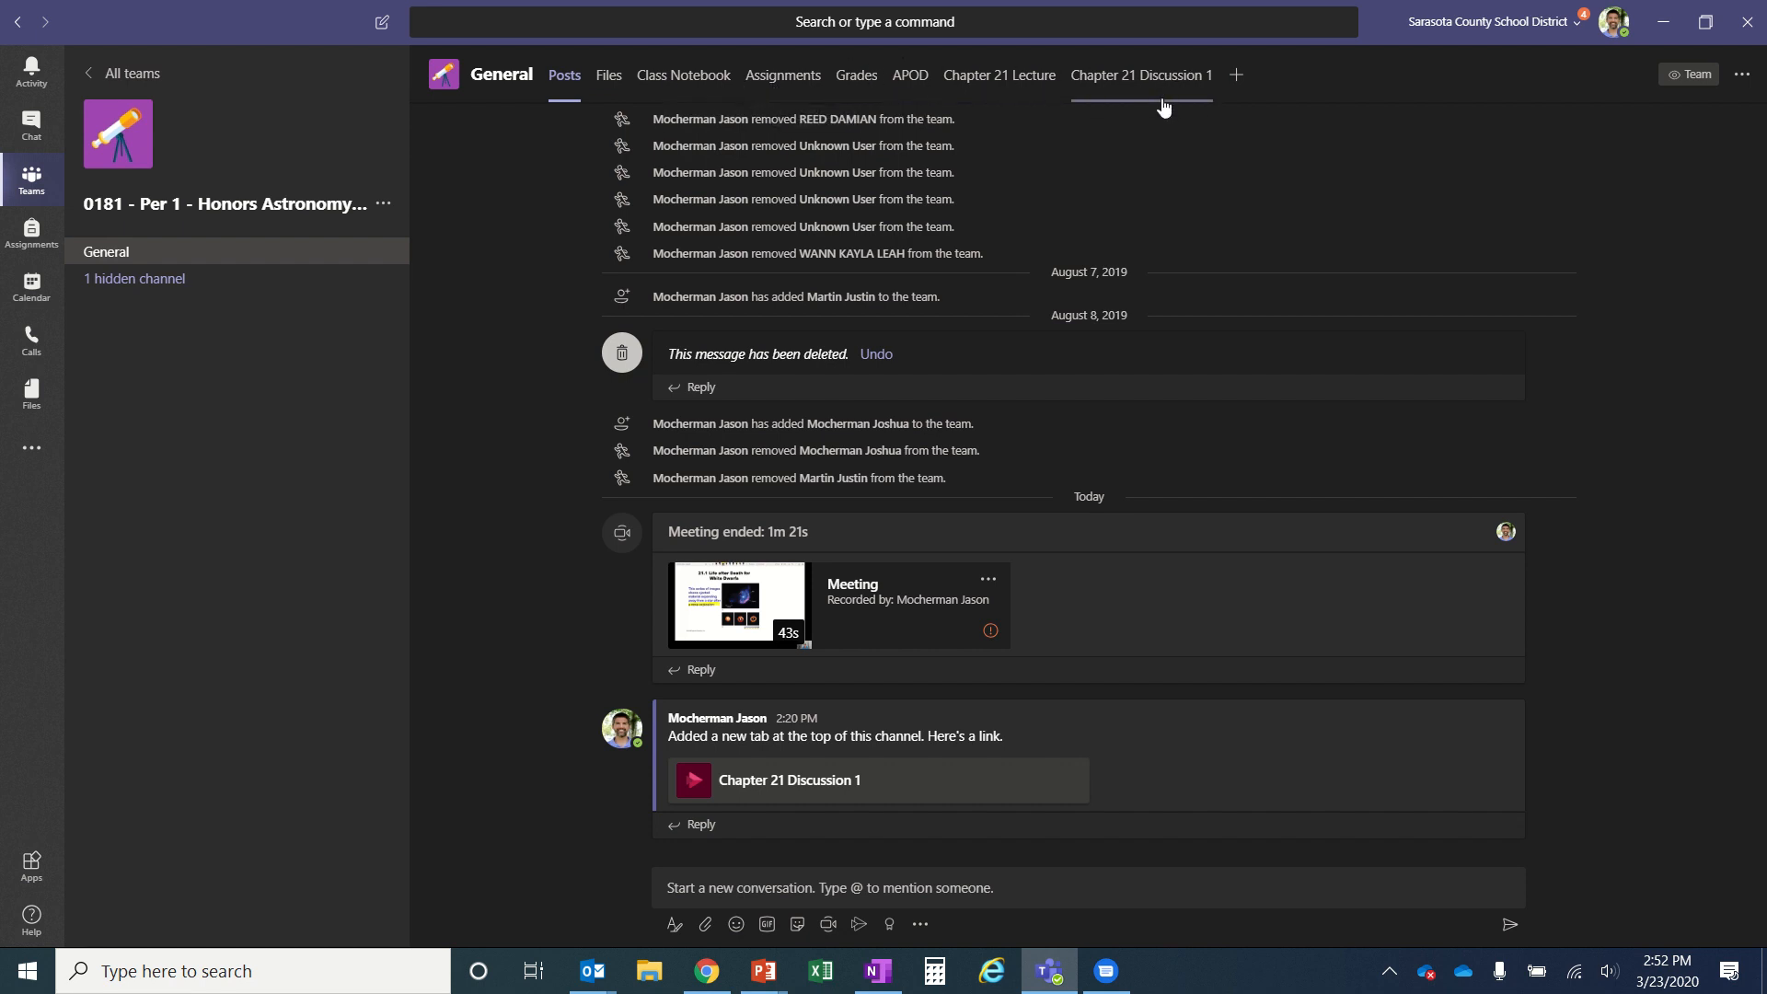
Look through the lecture files in the General channel's Class Materials folder and return to the channel's main file list
click(608, 74)
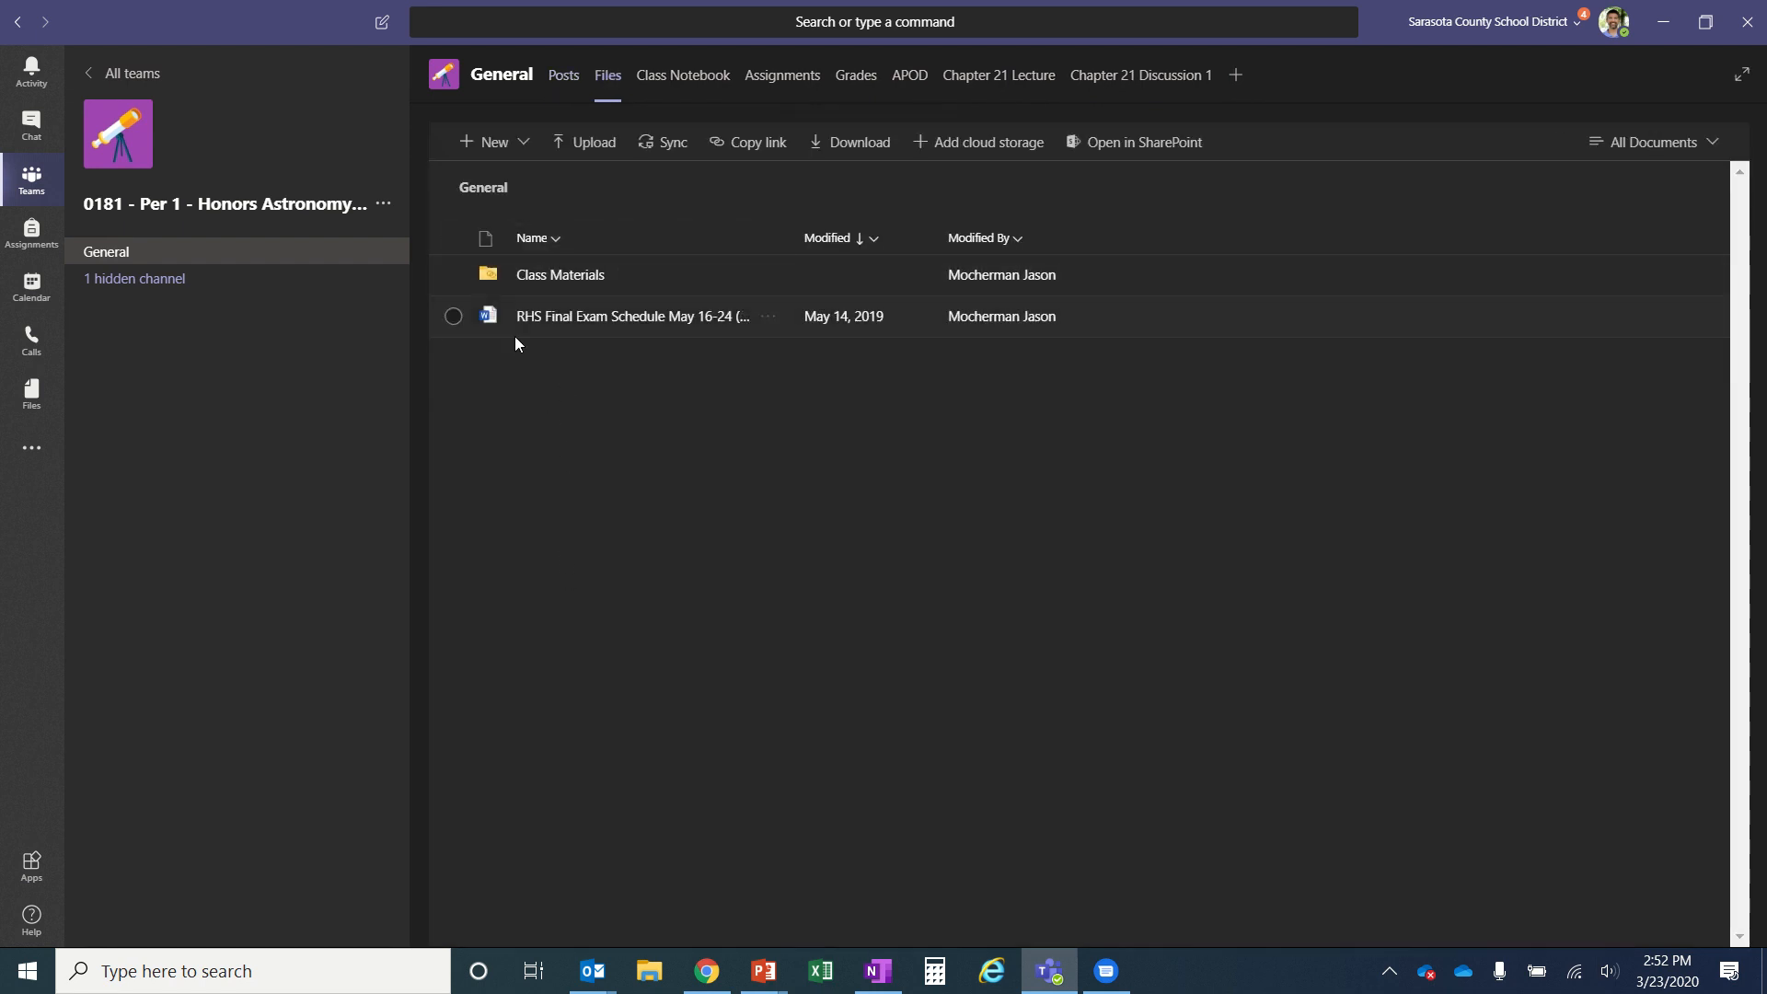
click(542, 276)
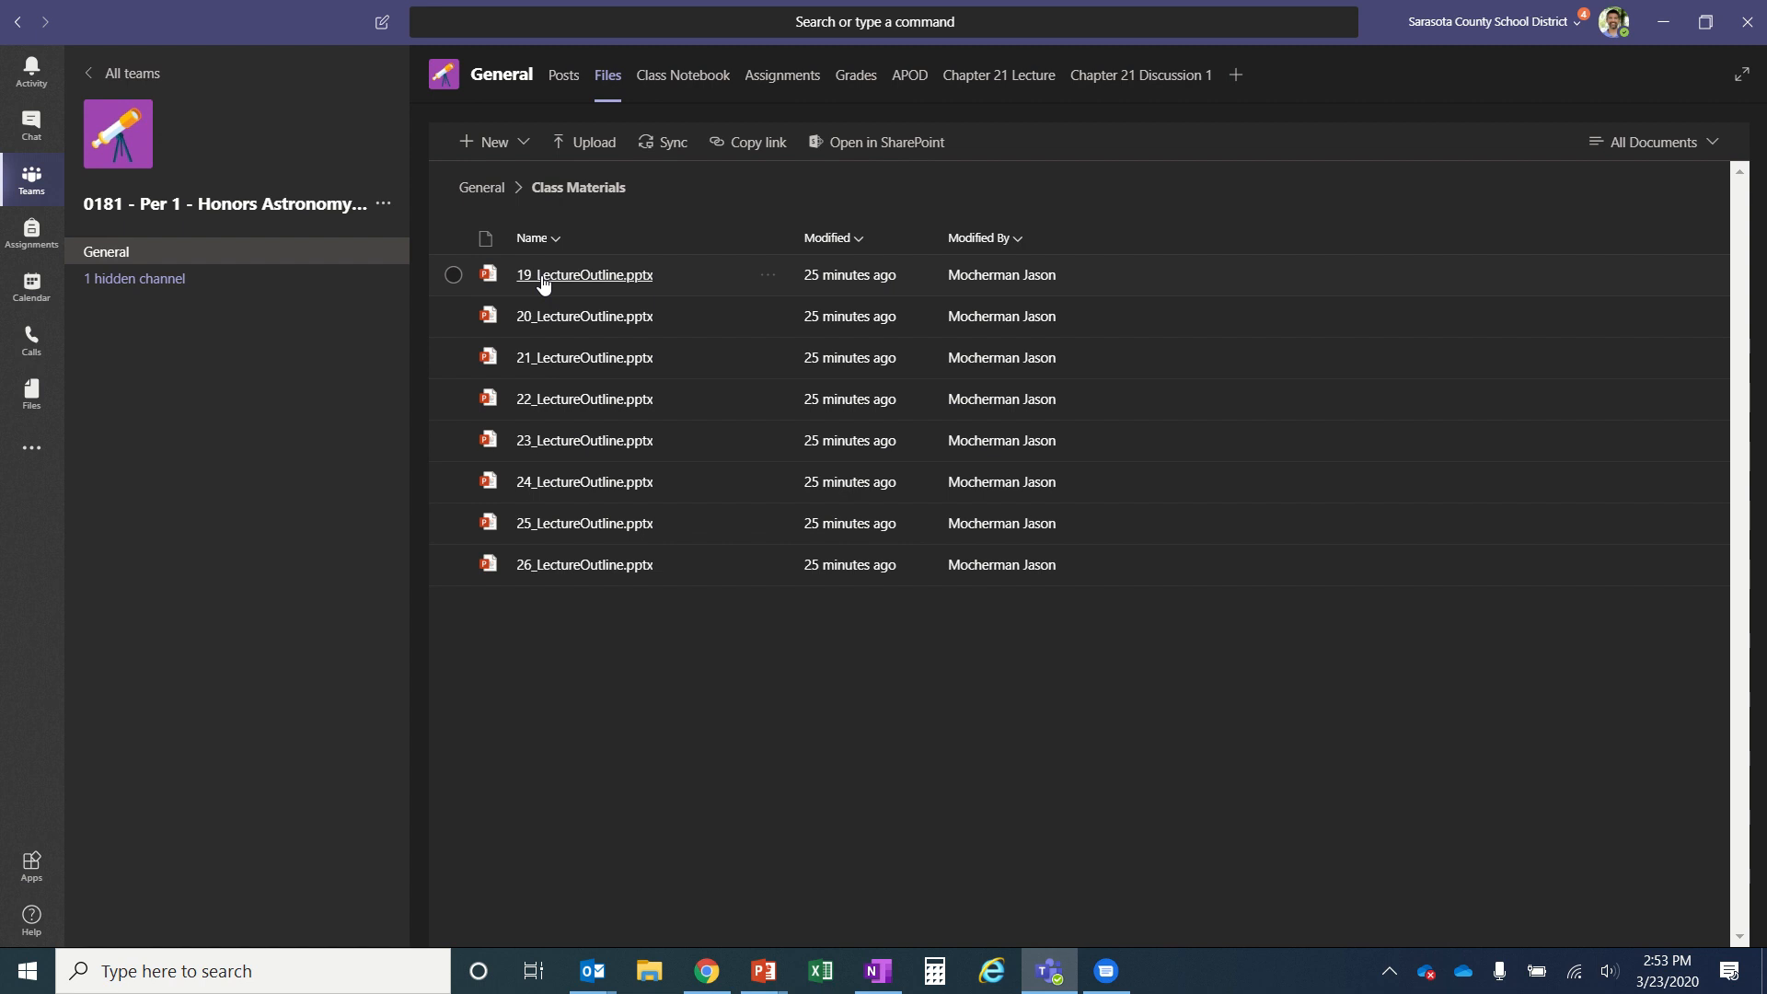
click(478, 187)
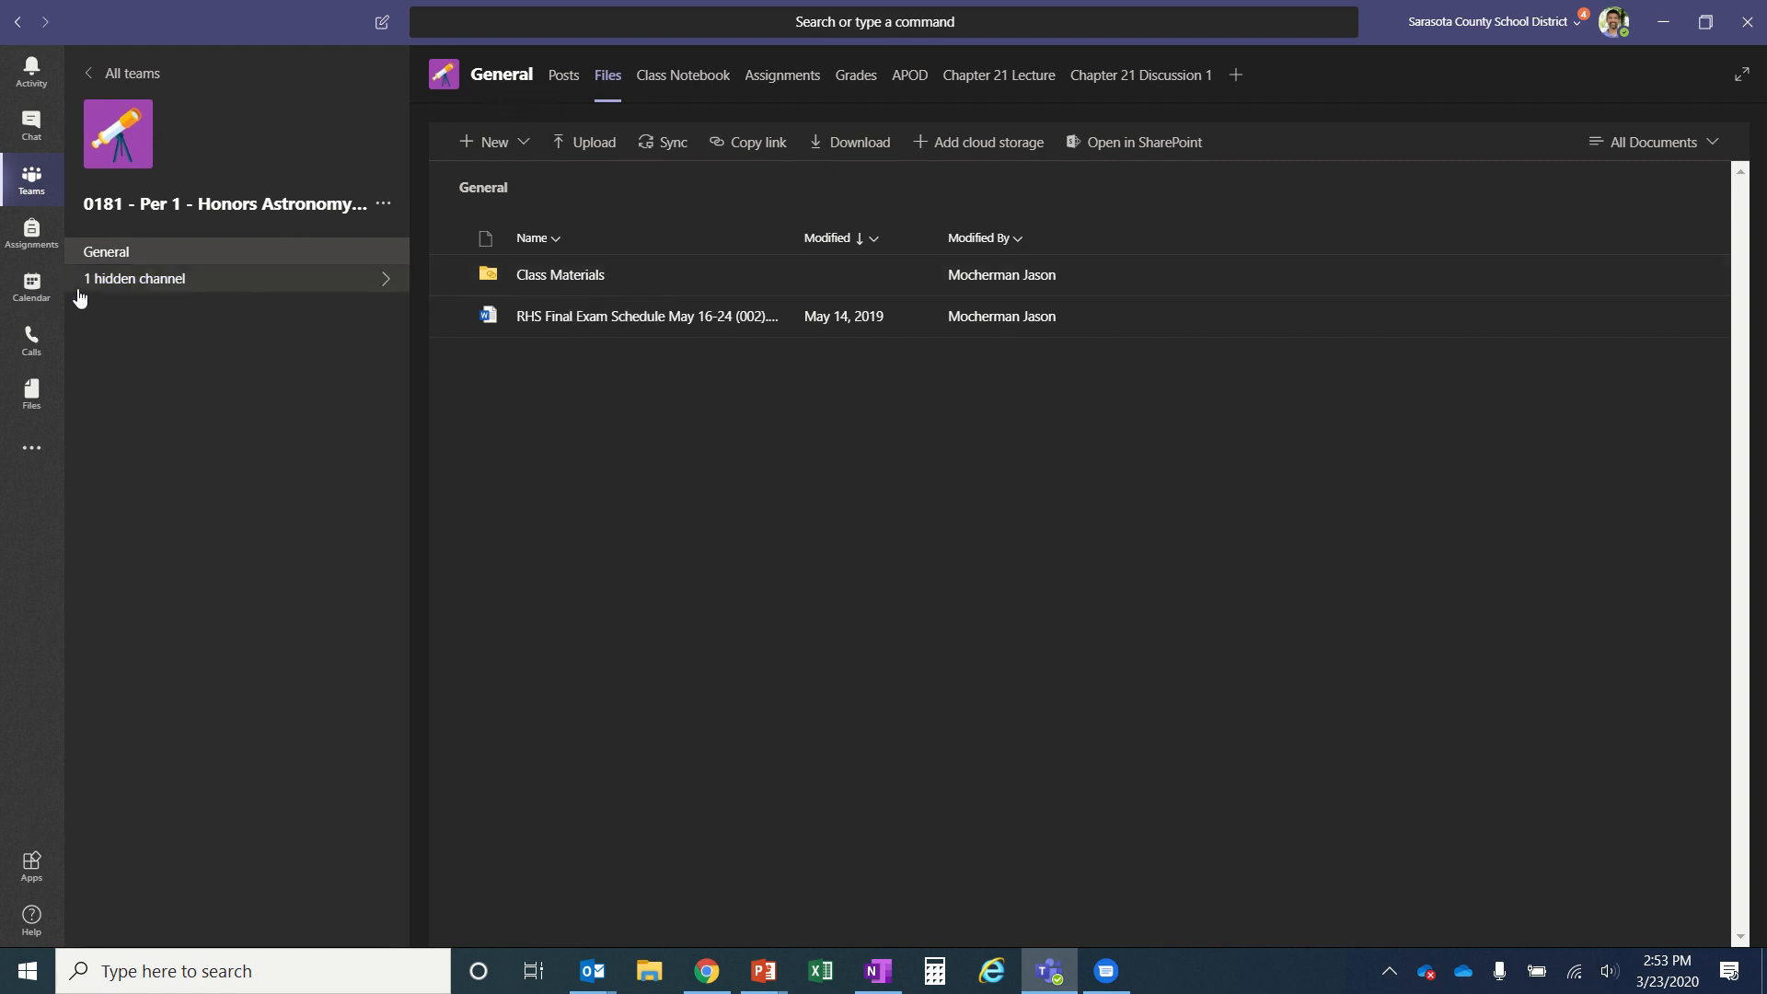
Add a standard channel named "Chapter 21" to the Honors Astronomy team
click(384, 204)
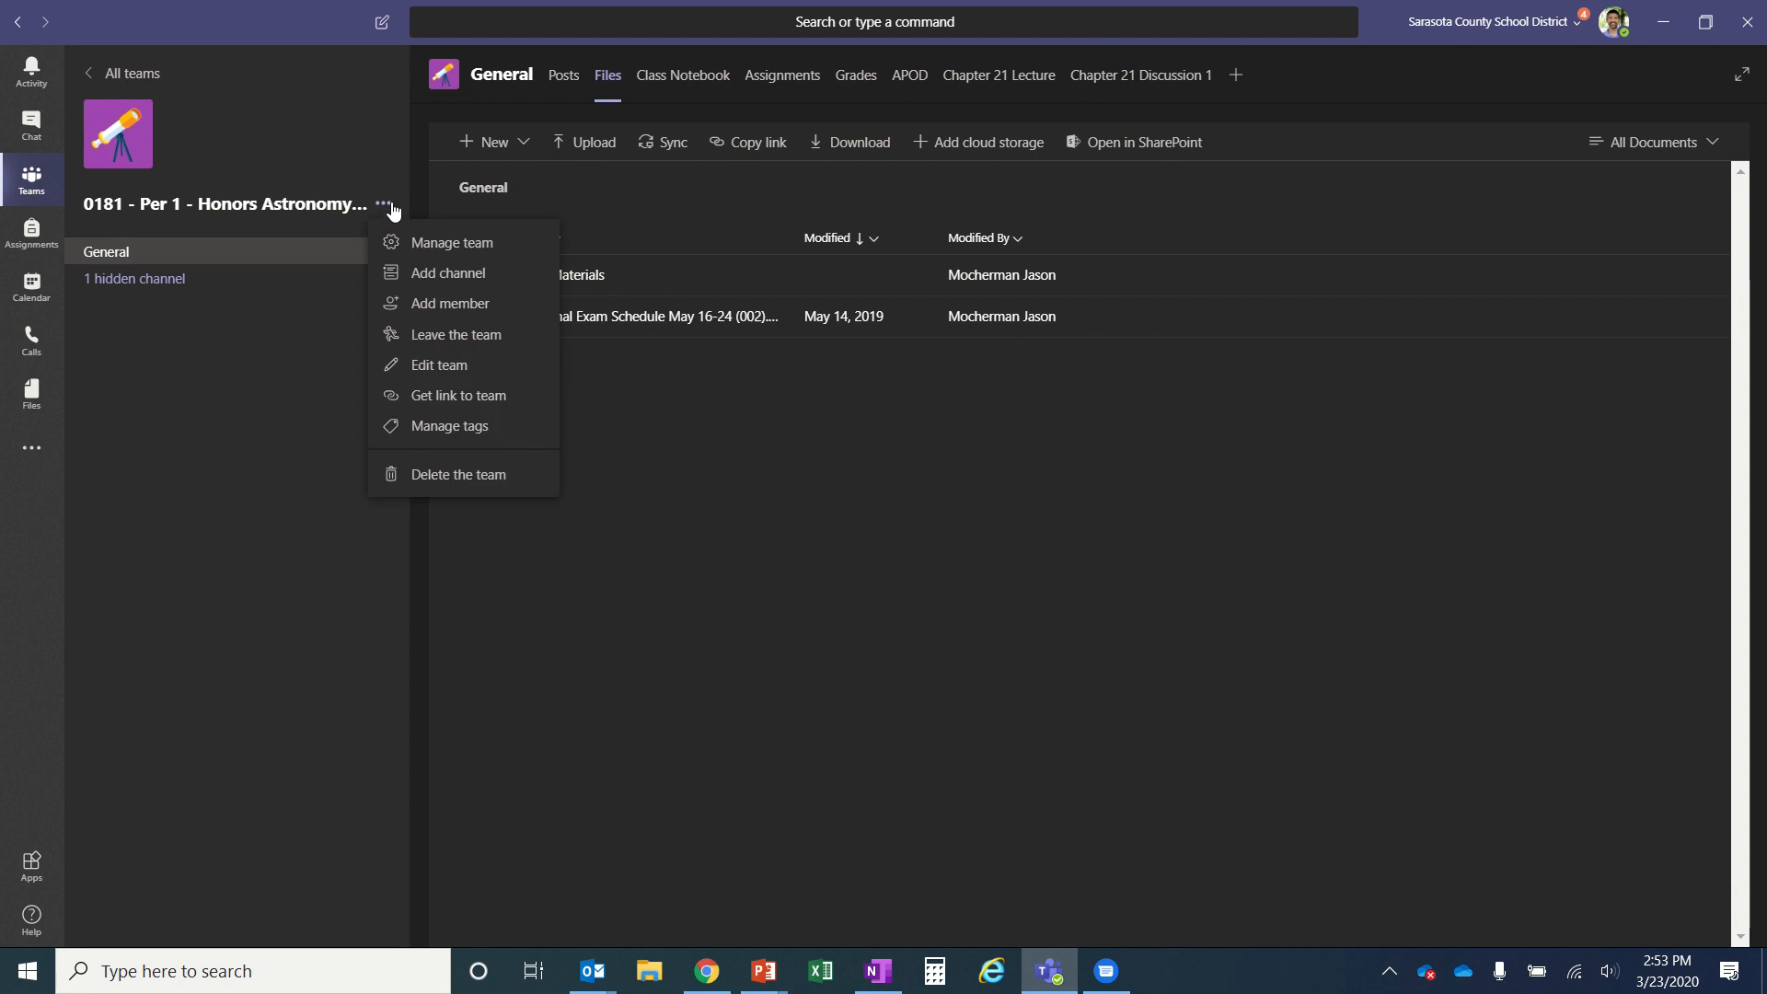
click(436, 280)
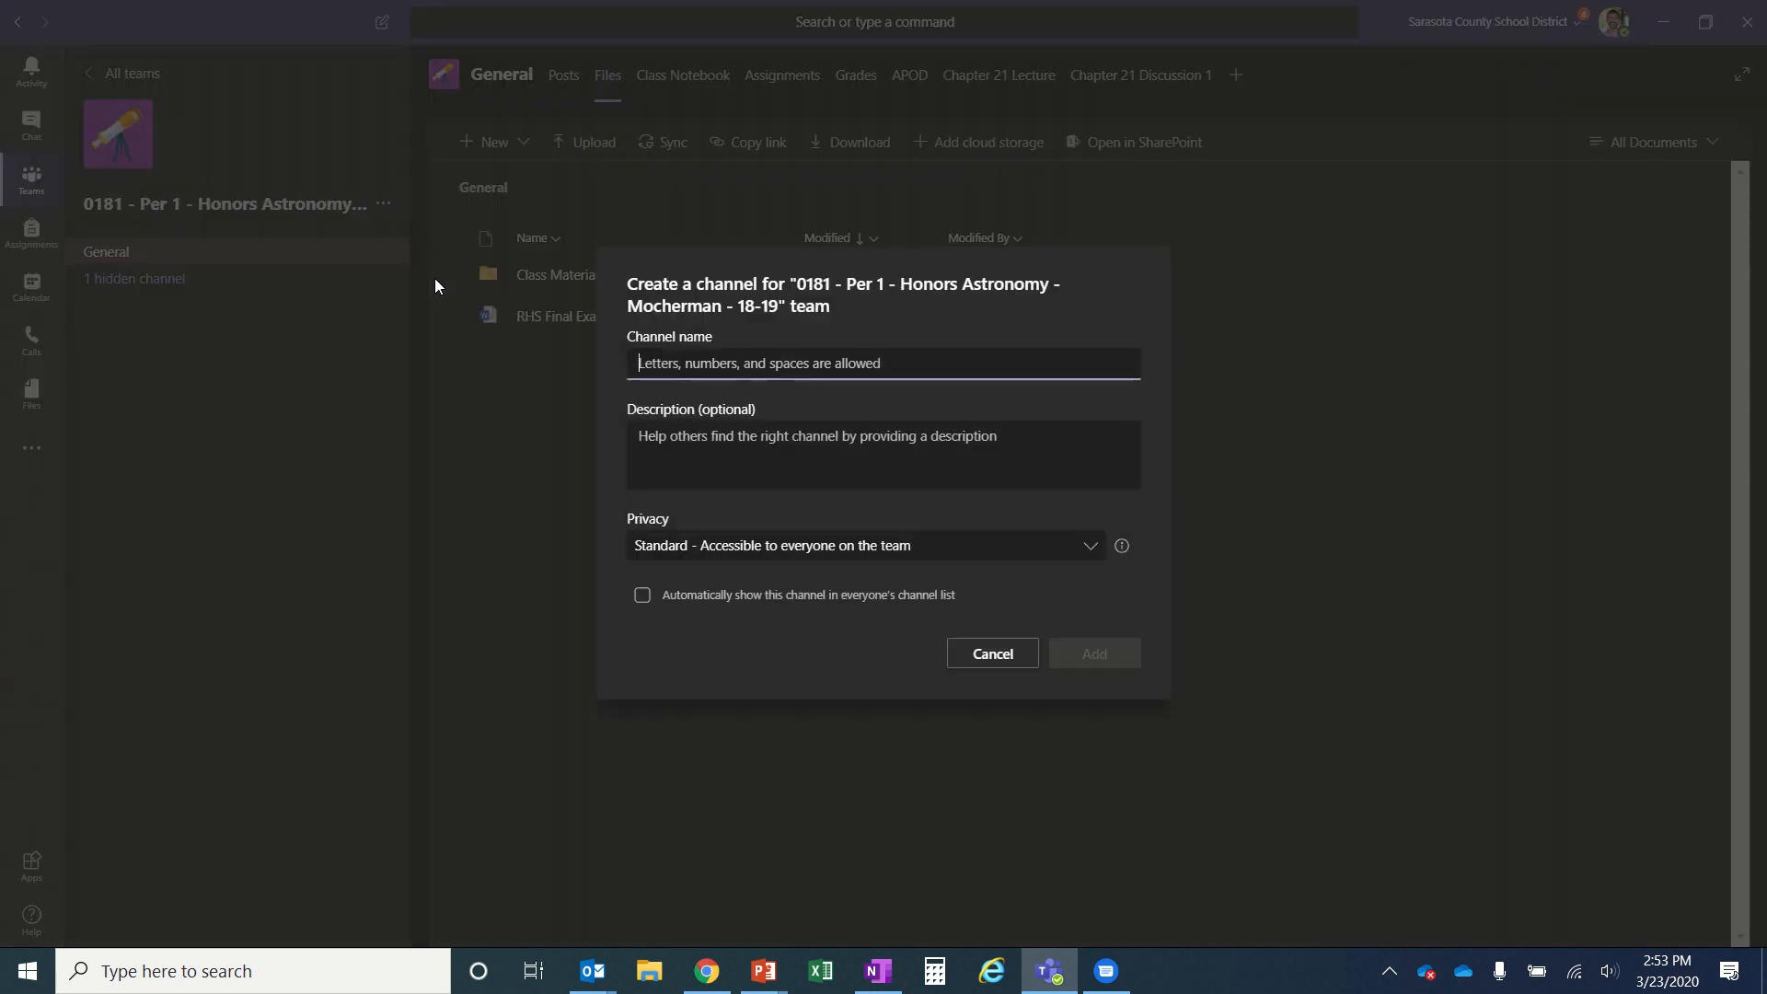
text(New Channel)
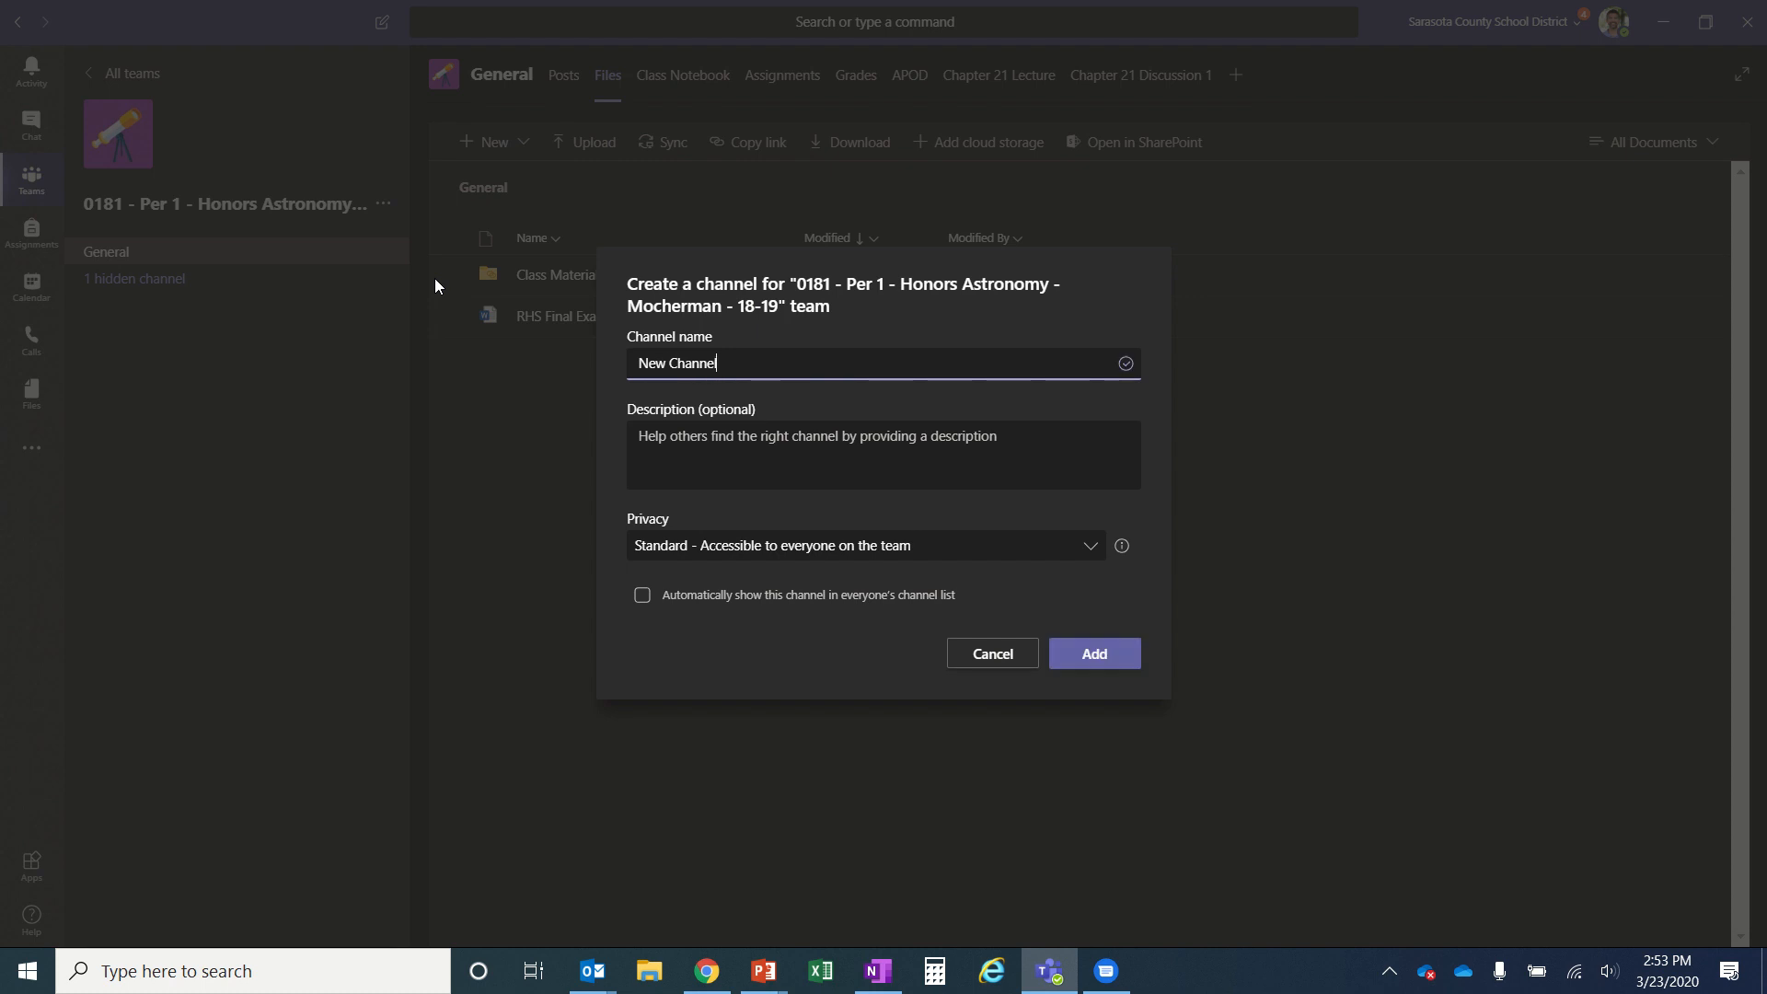
key(BackSpace)
key(BackSpace)
key(BackSpace)
key(BackSpace)
key(BackSpace)
key(BackSpace)
key(BackSpace)
key(BackSpace)
key(BackSpace)
key(BackSpace)
text(Cha)
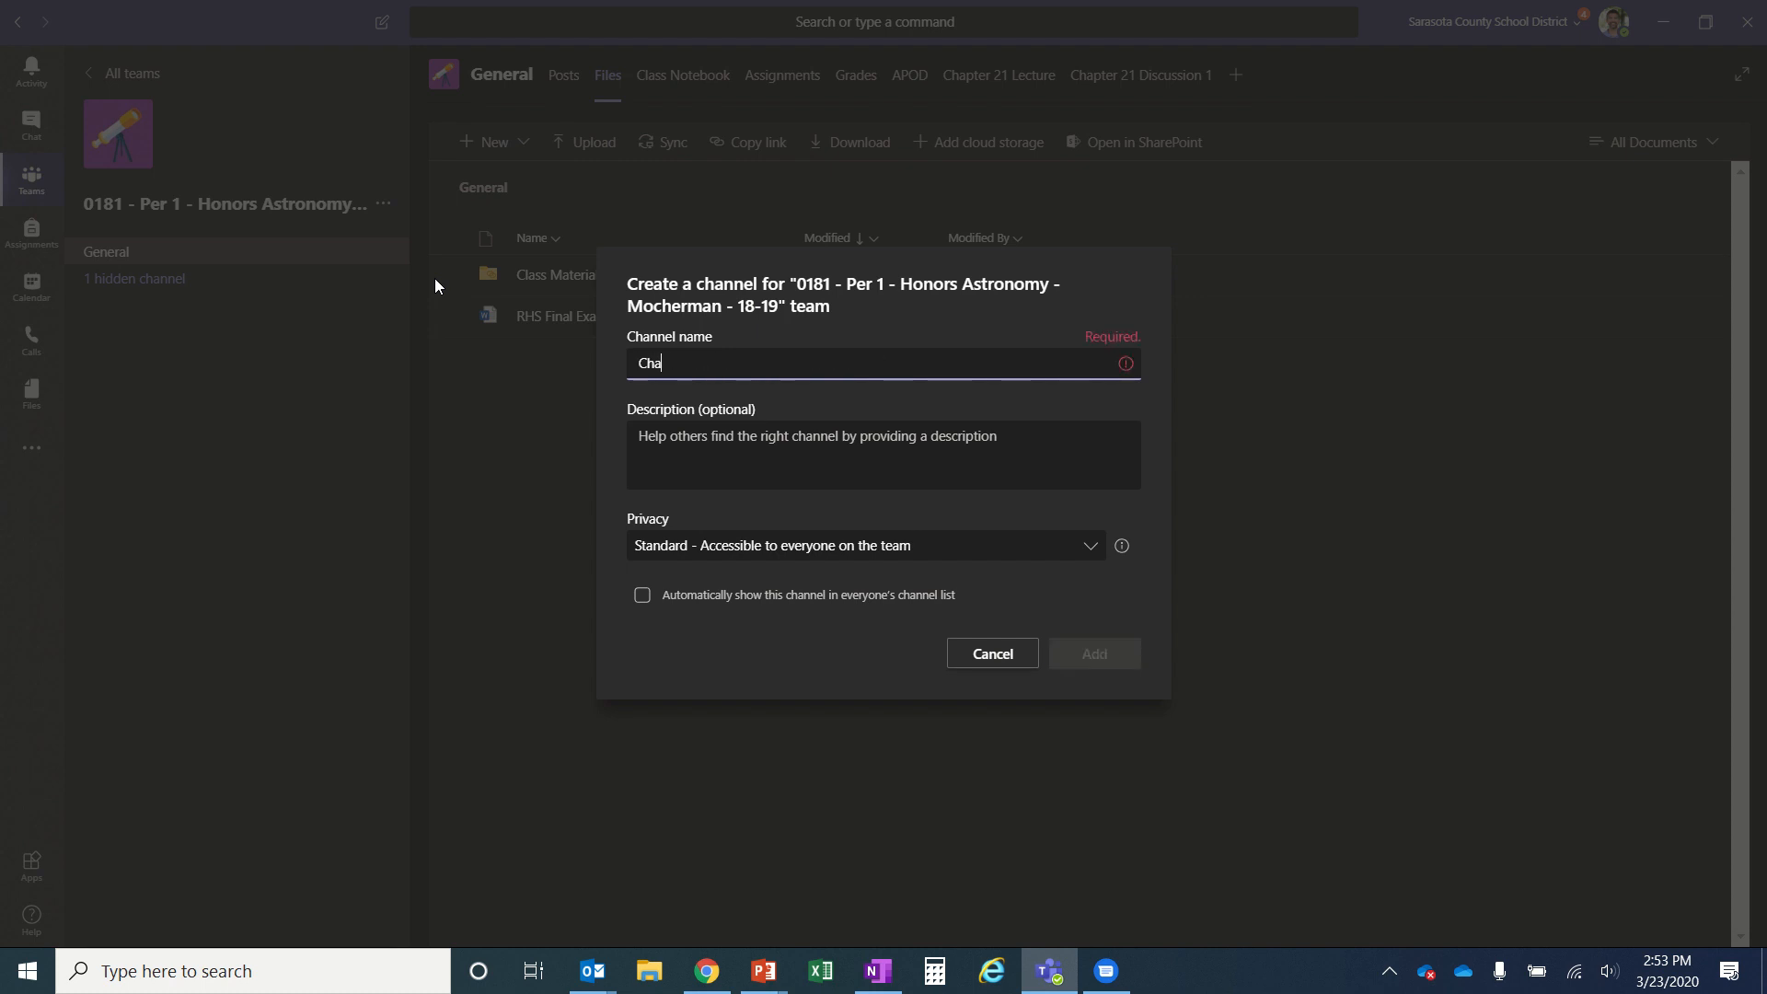
text(pter 21)
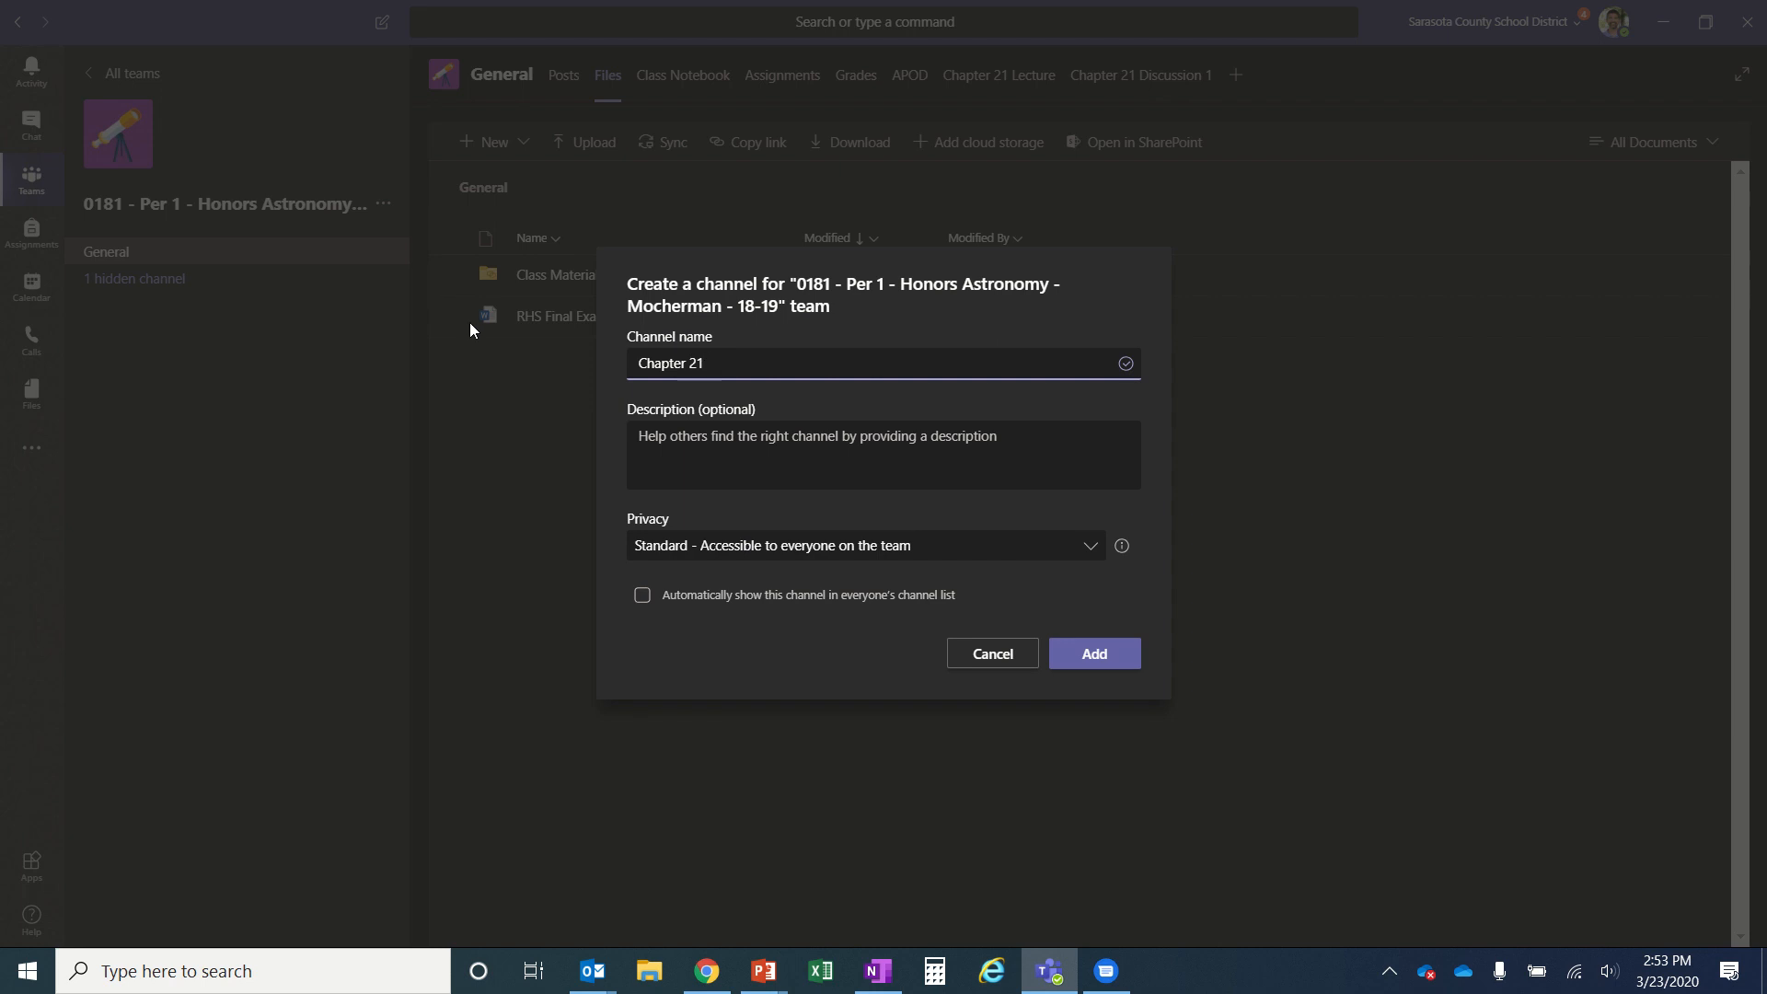
click(1093, 654)
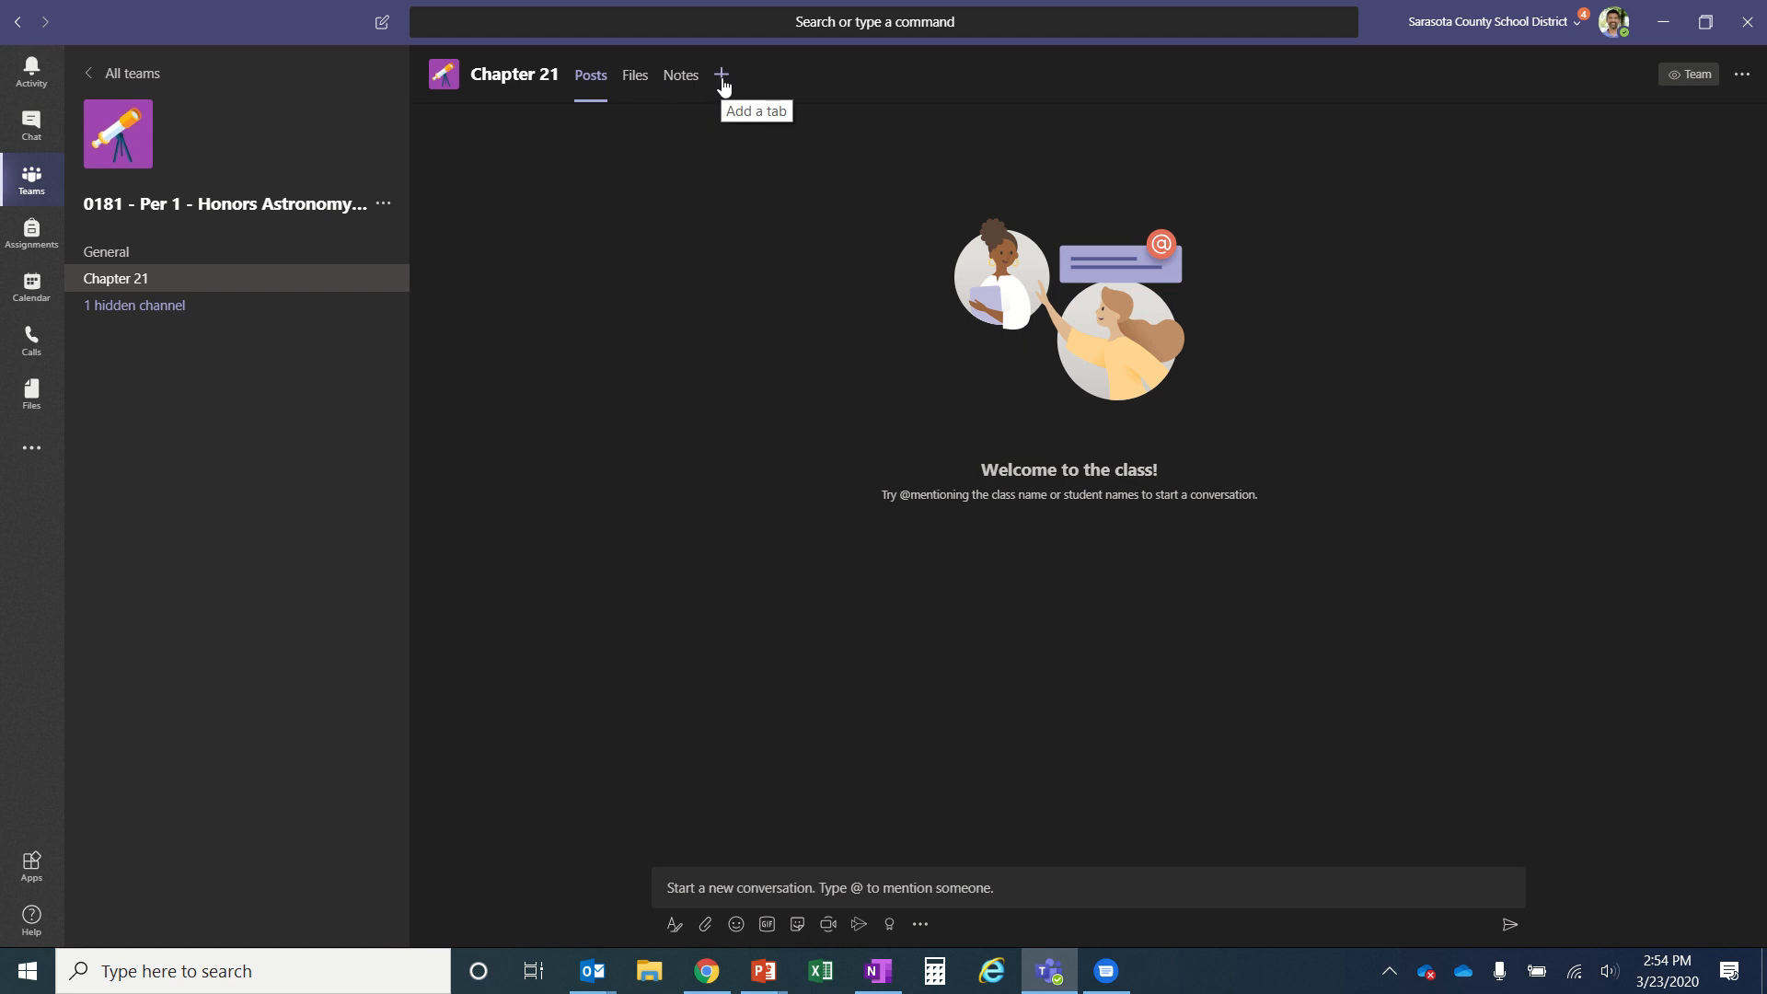
Open the Class Materials folder in the General channel's files
click(88, 251)
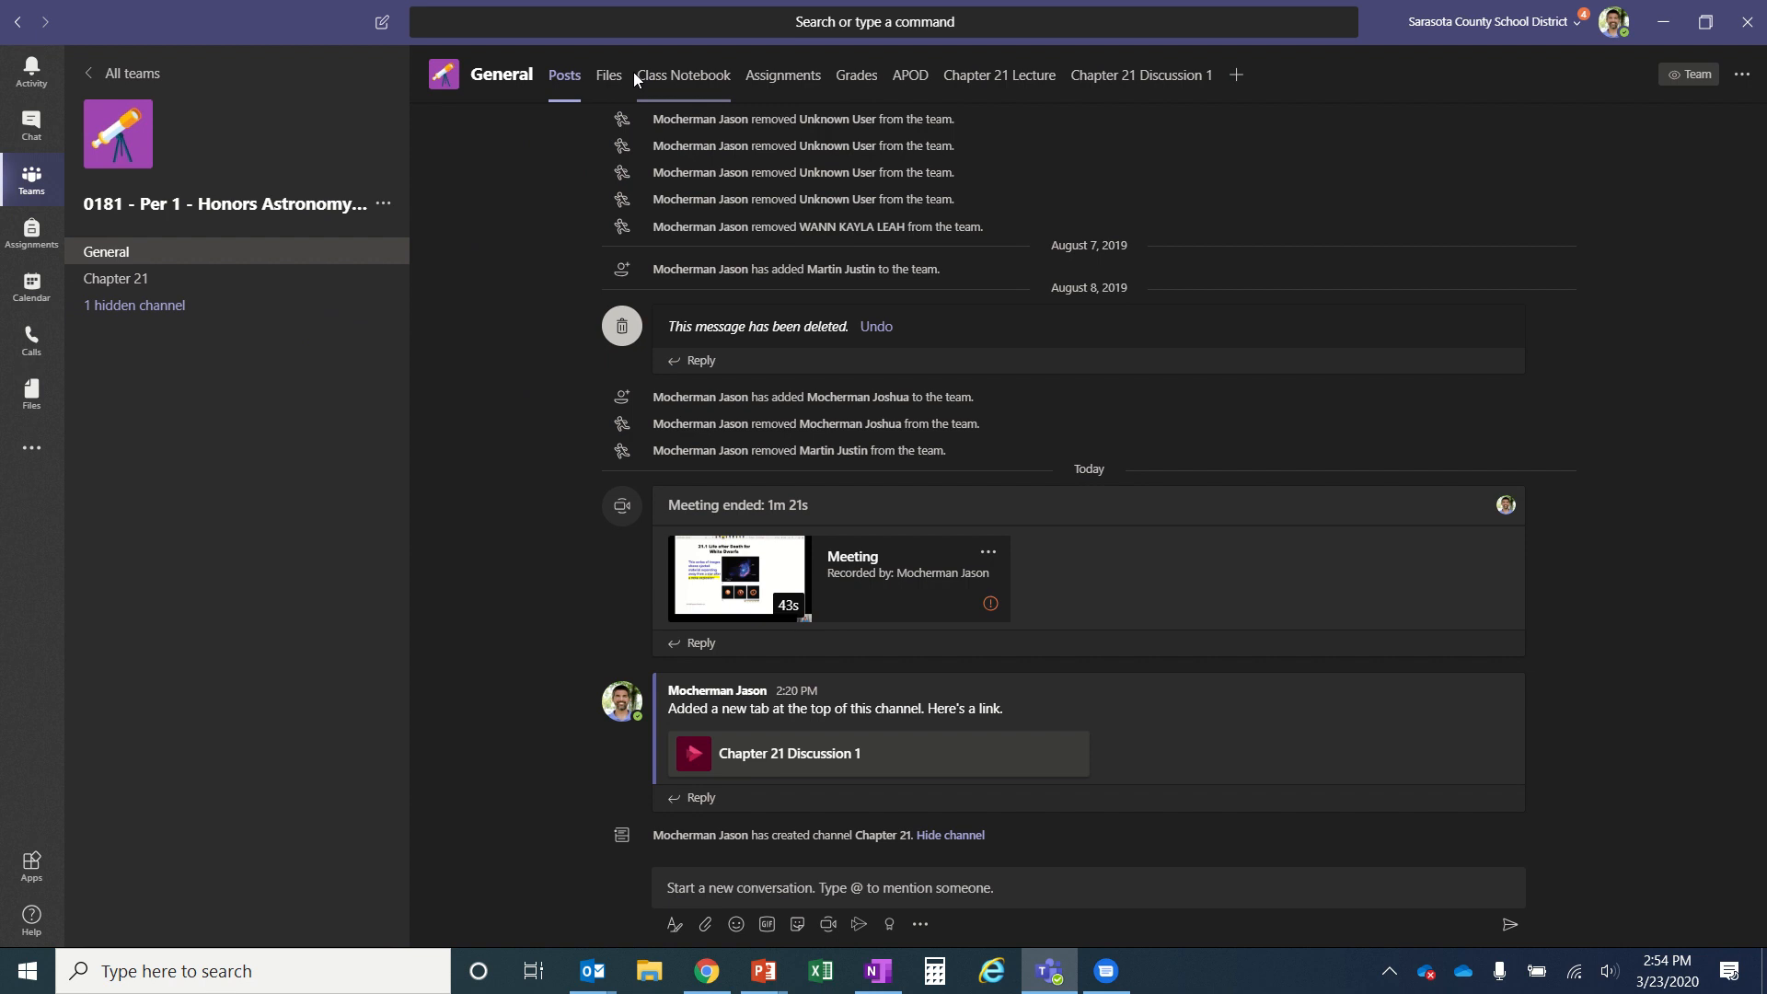
click(608, 76)
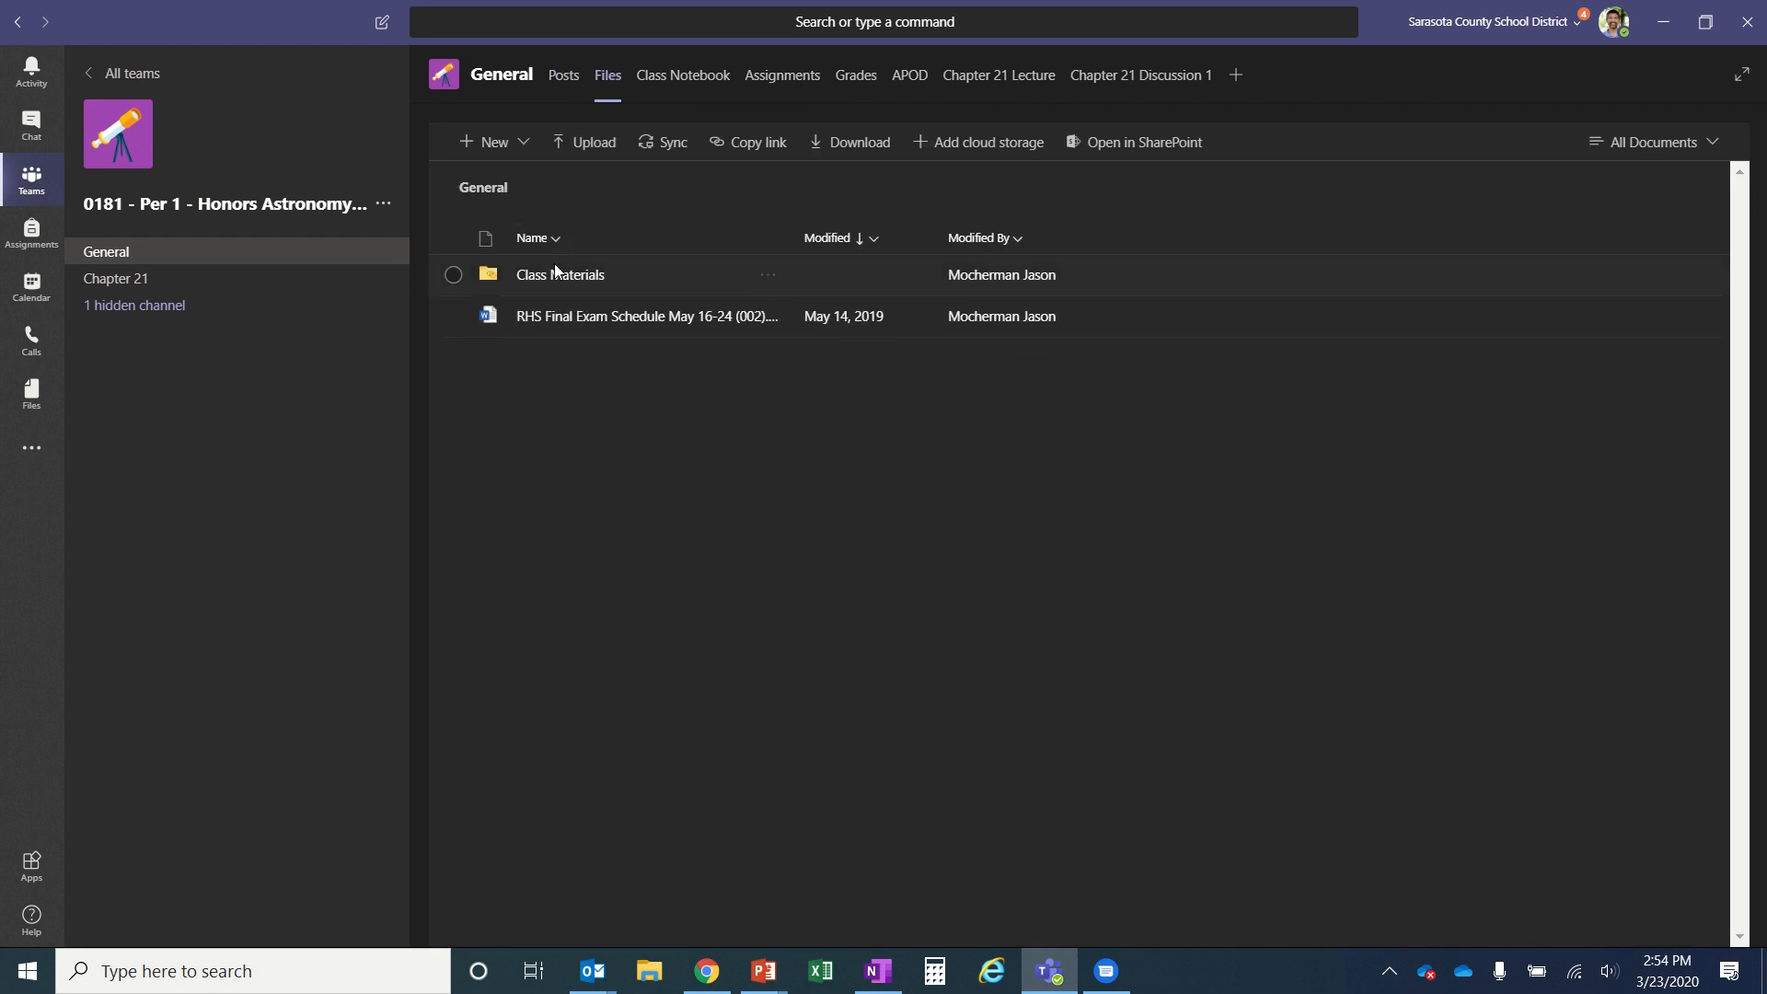
click(555, 276)
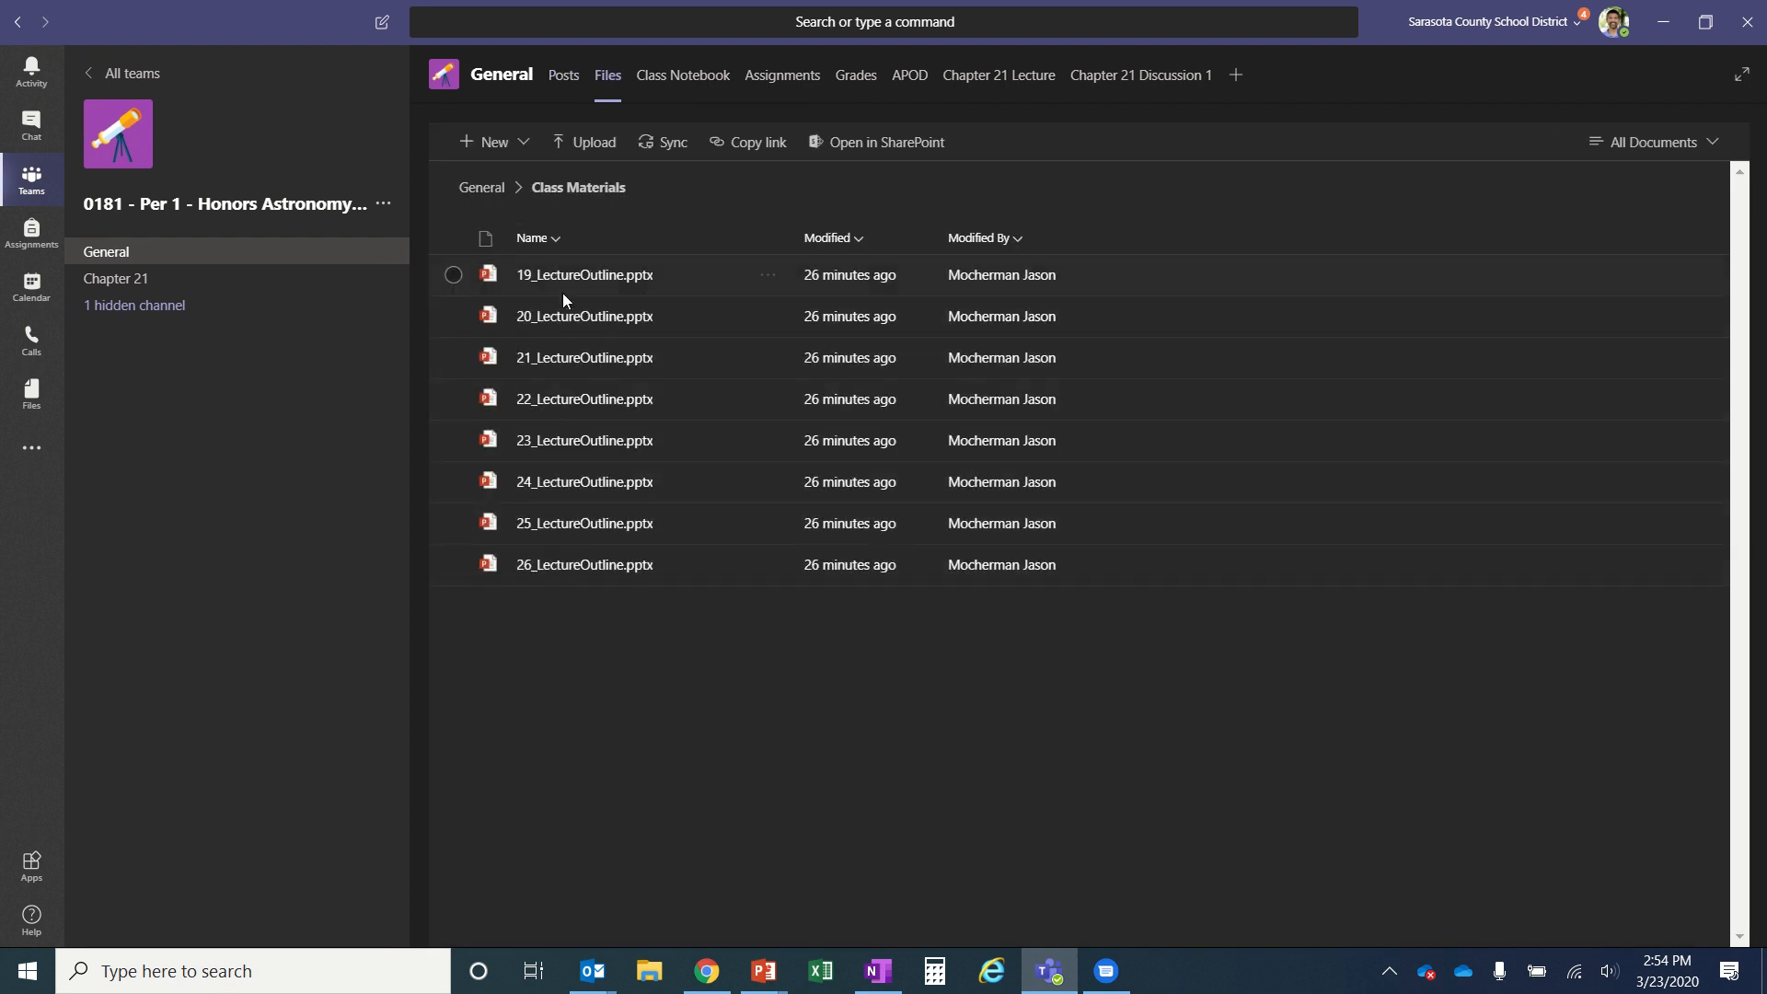
Upload 01_LectureOutline from School Stuff > Astronomy > Astronomy Today e9 to the Class Materials folder
click(582, 142)
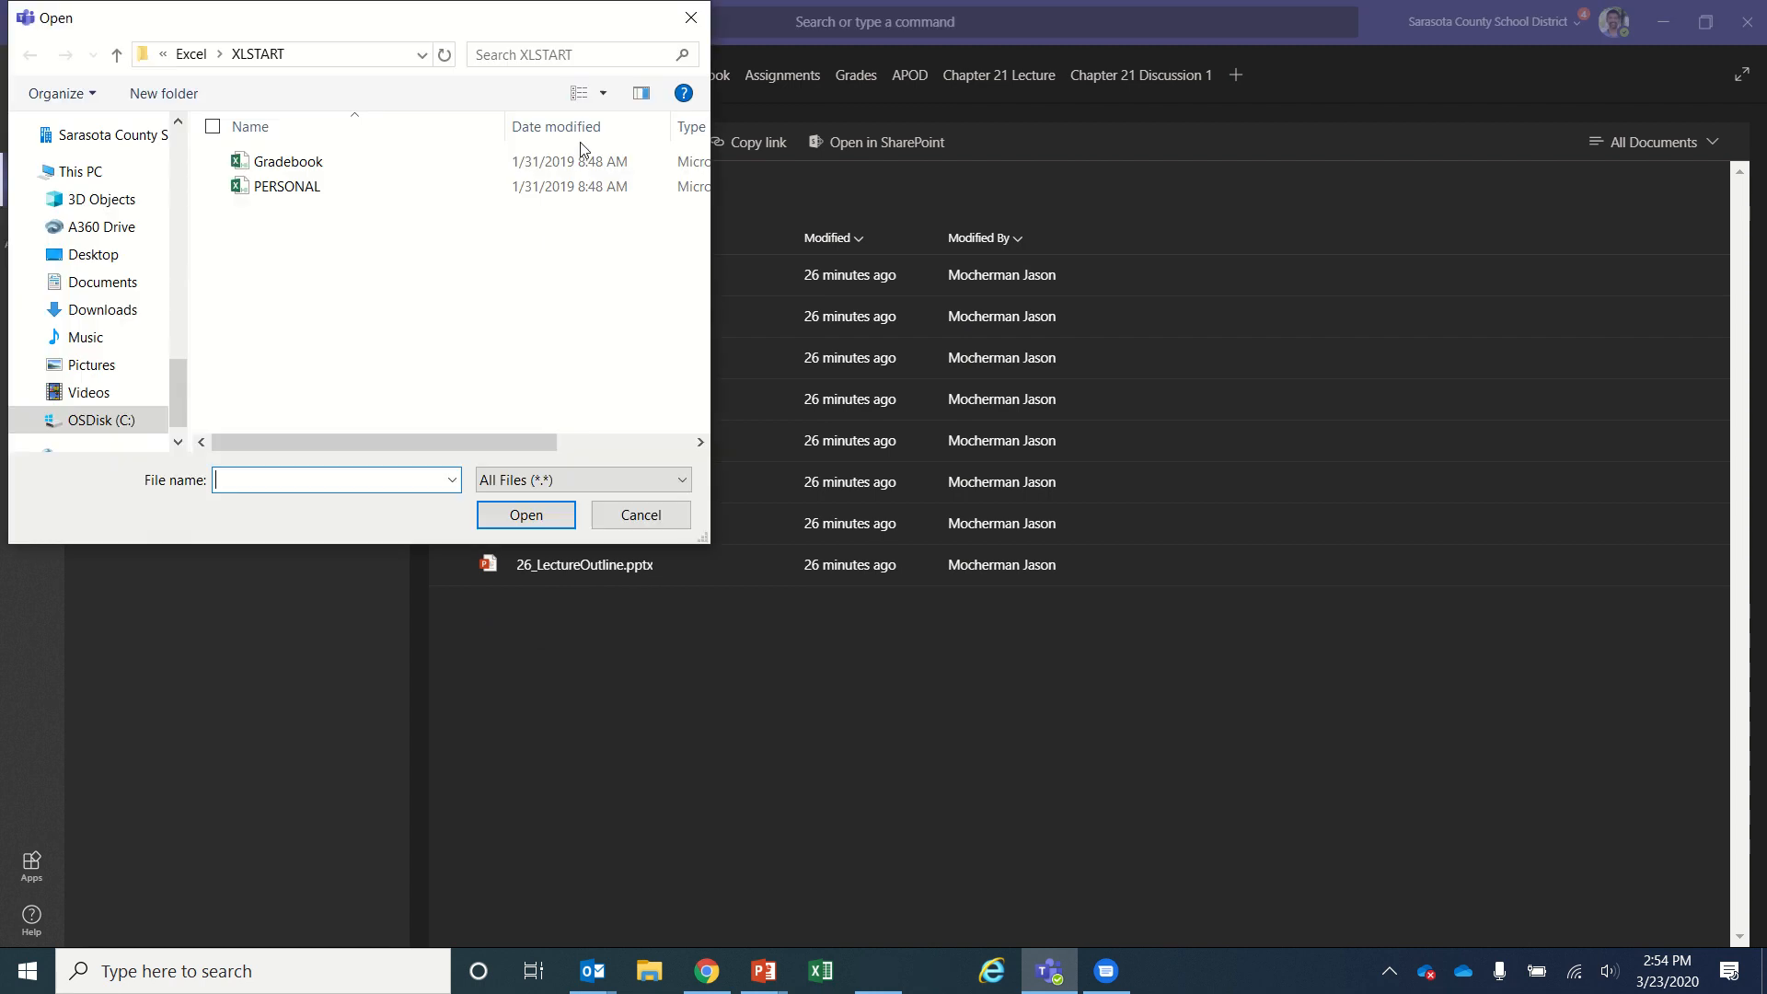
scroll(106, 287, up, 4)
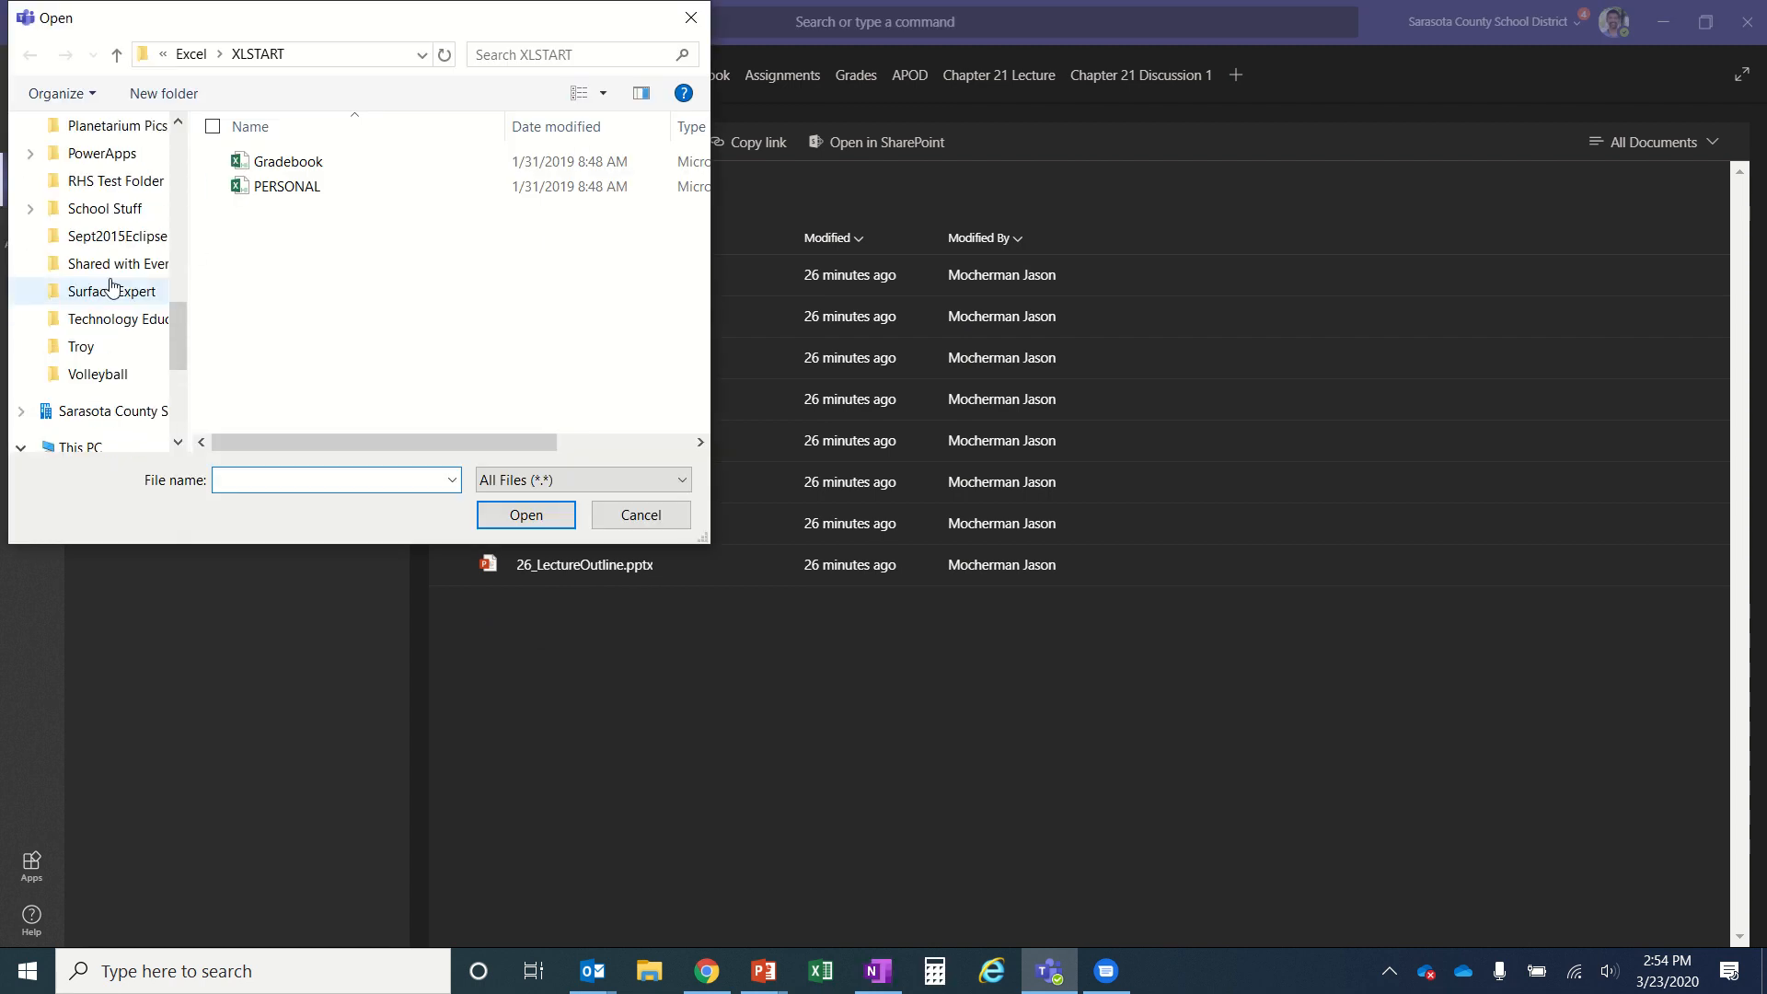
click(111, 212)
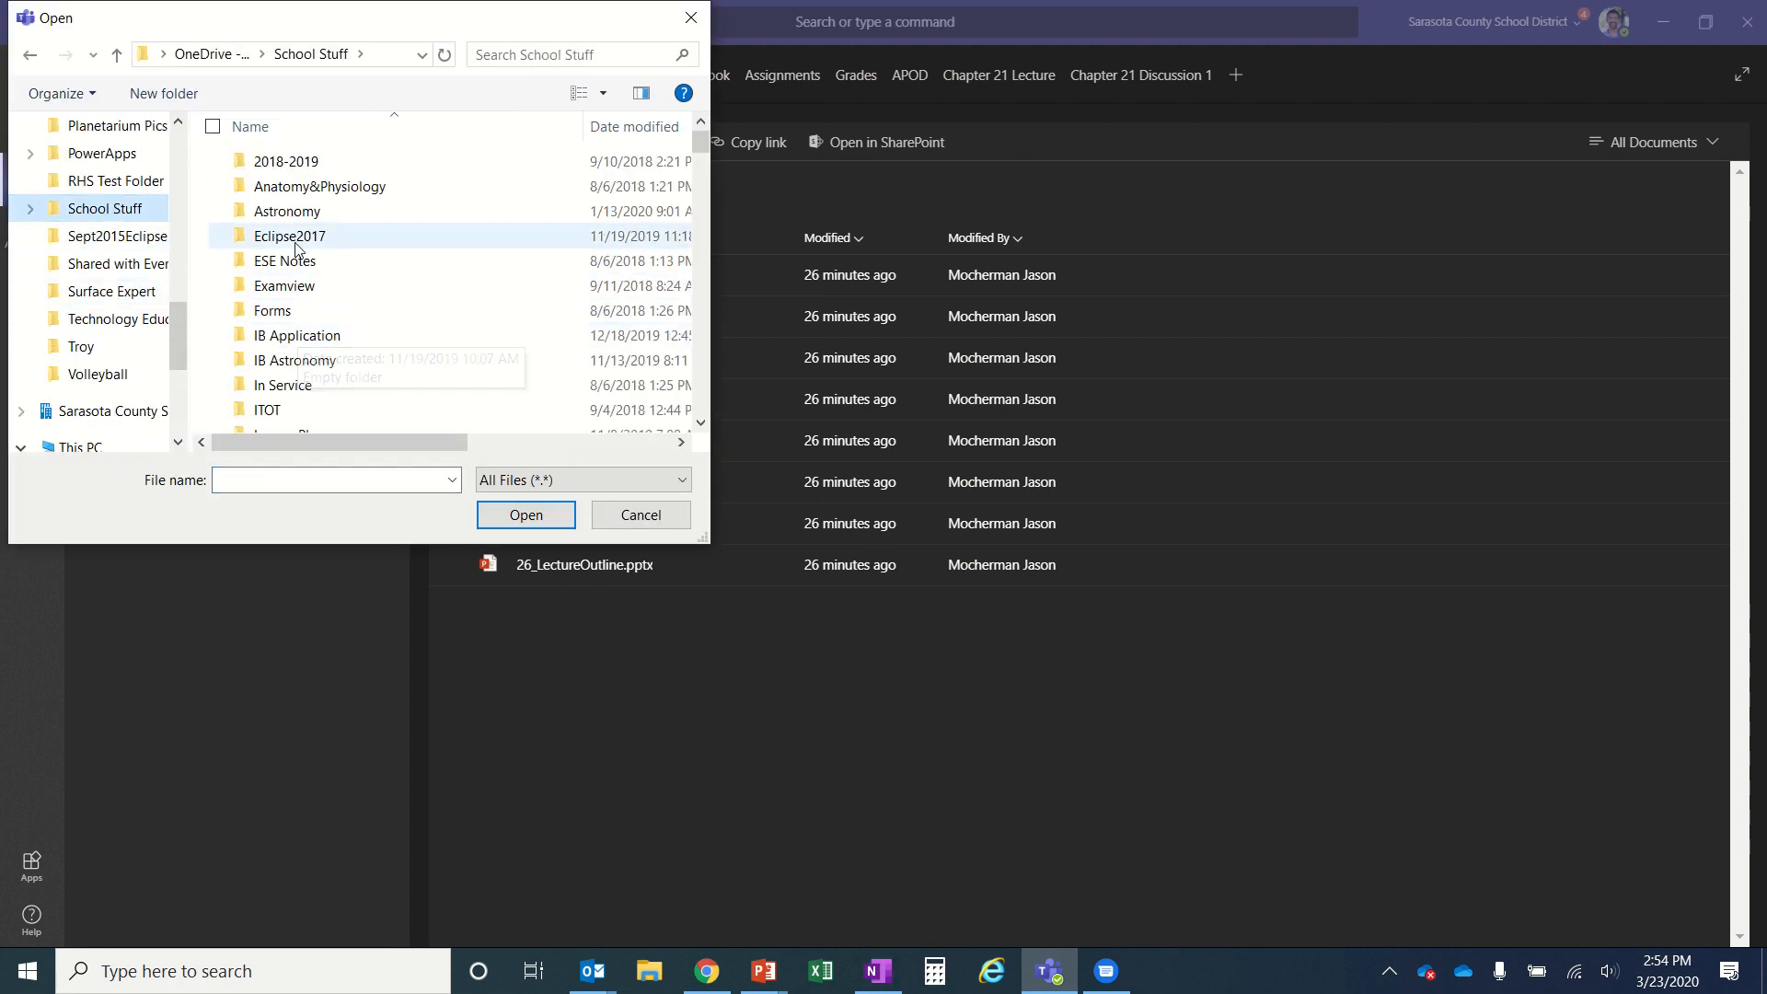
click(293, 214)
double_click(292, 214)
scroll(320, 294, down, 4)
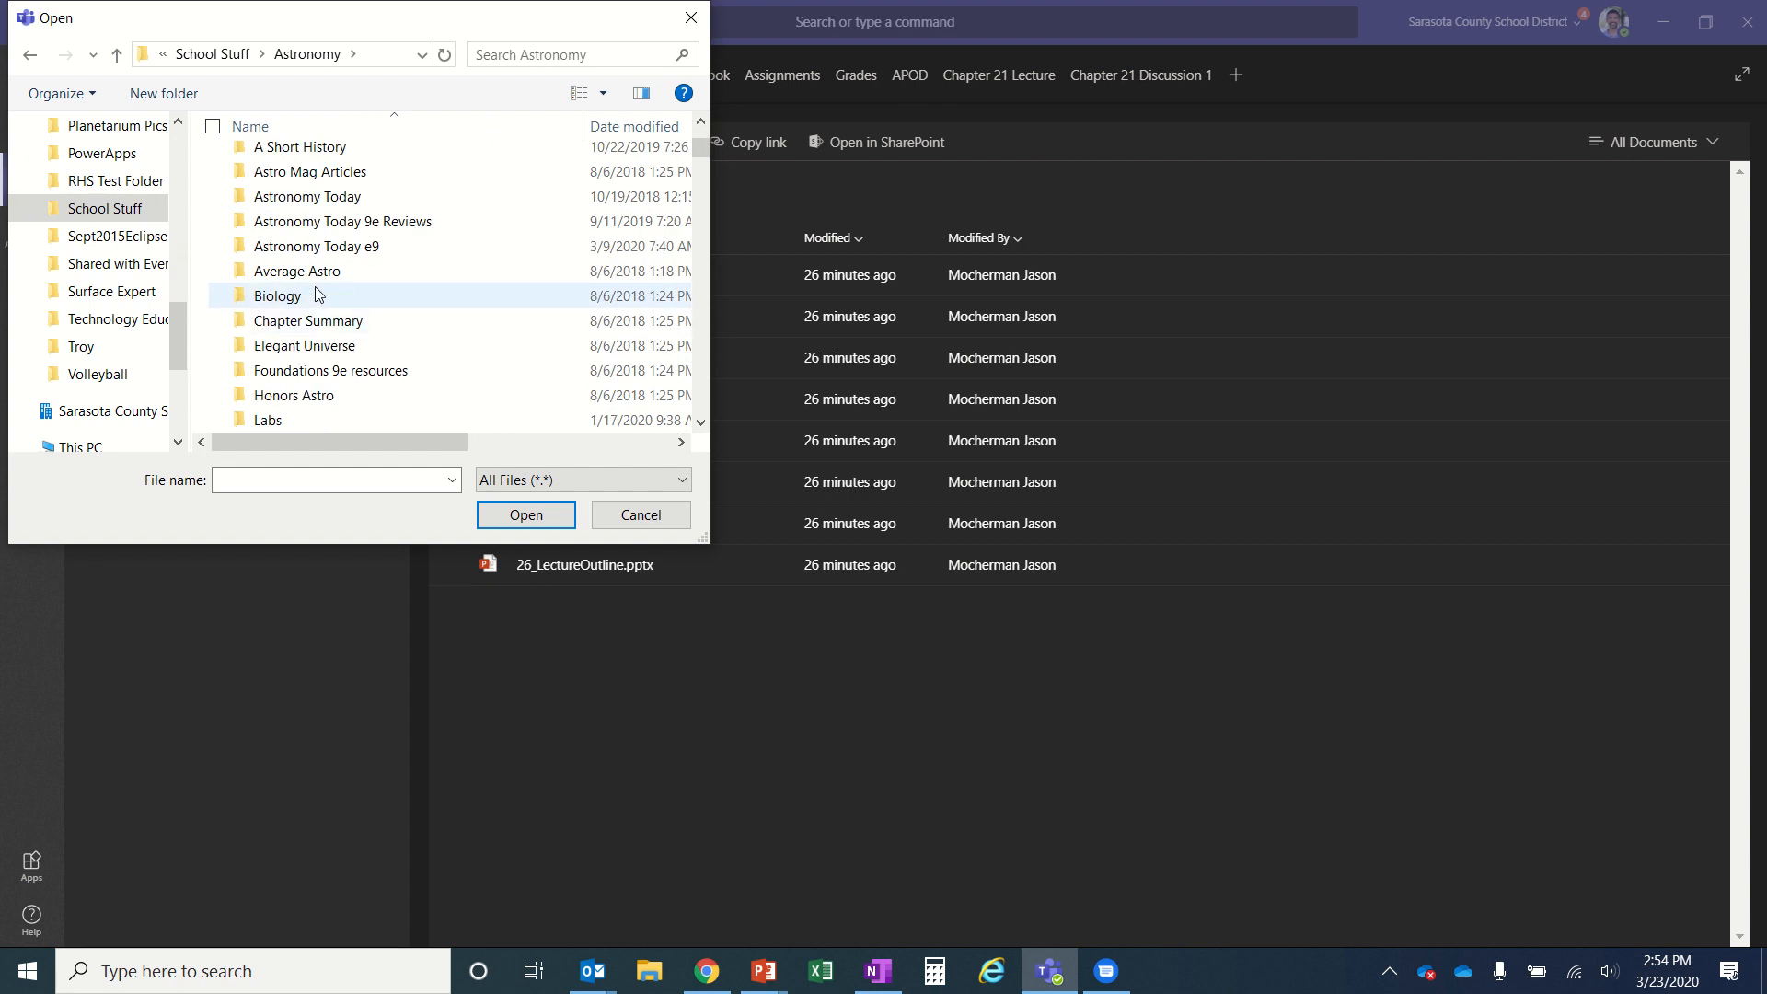
double_click(320, 247)
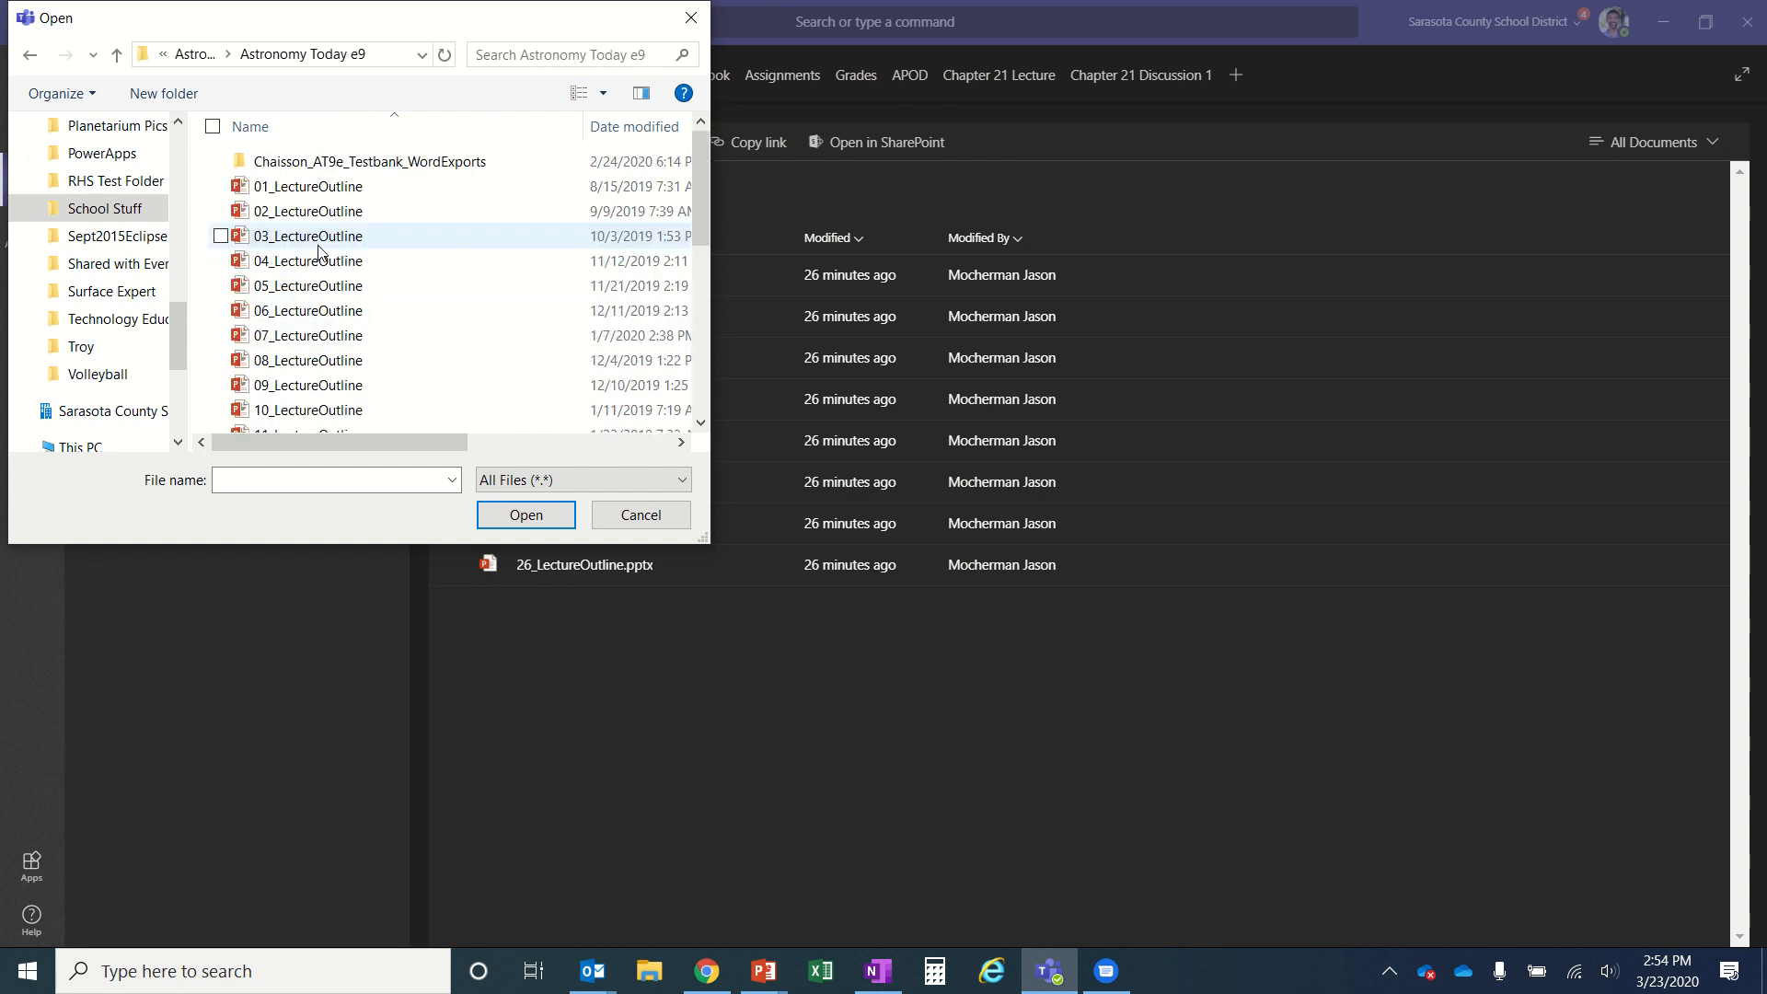
click(305, 186)
drag(494, 36, 557, 140)
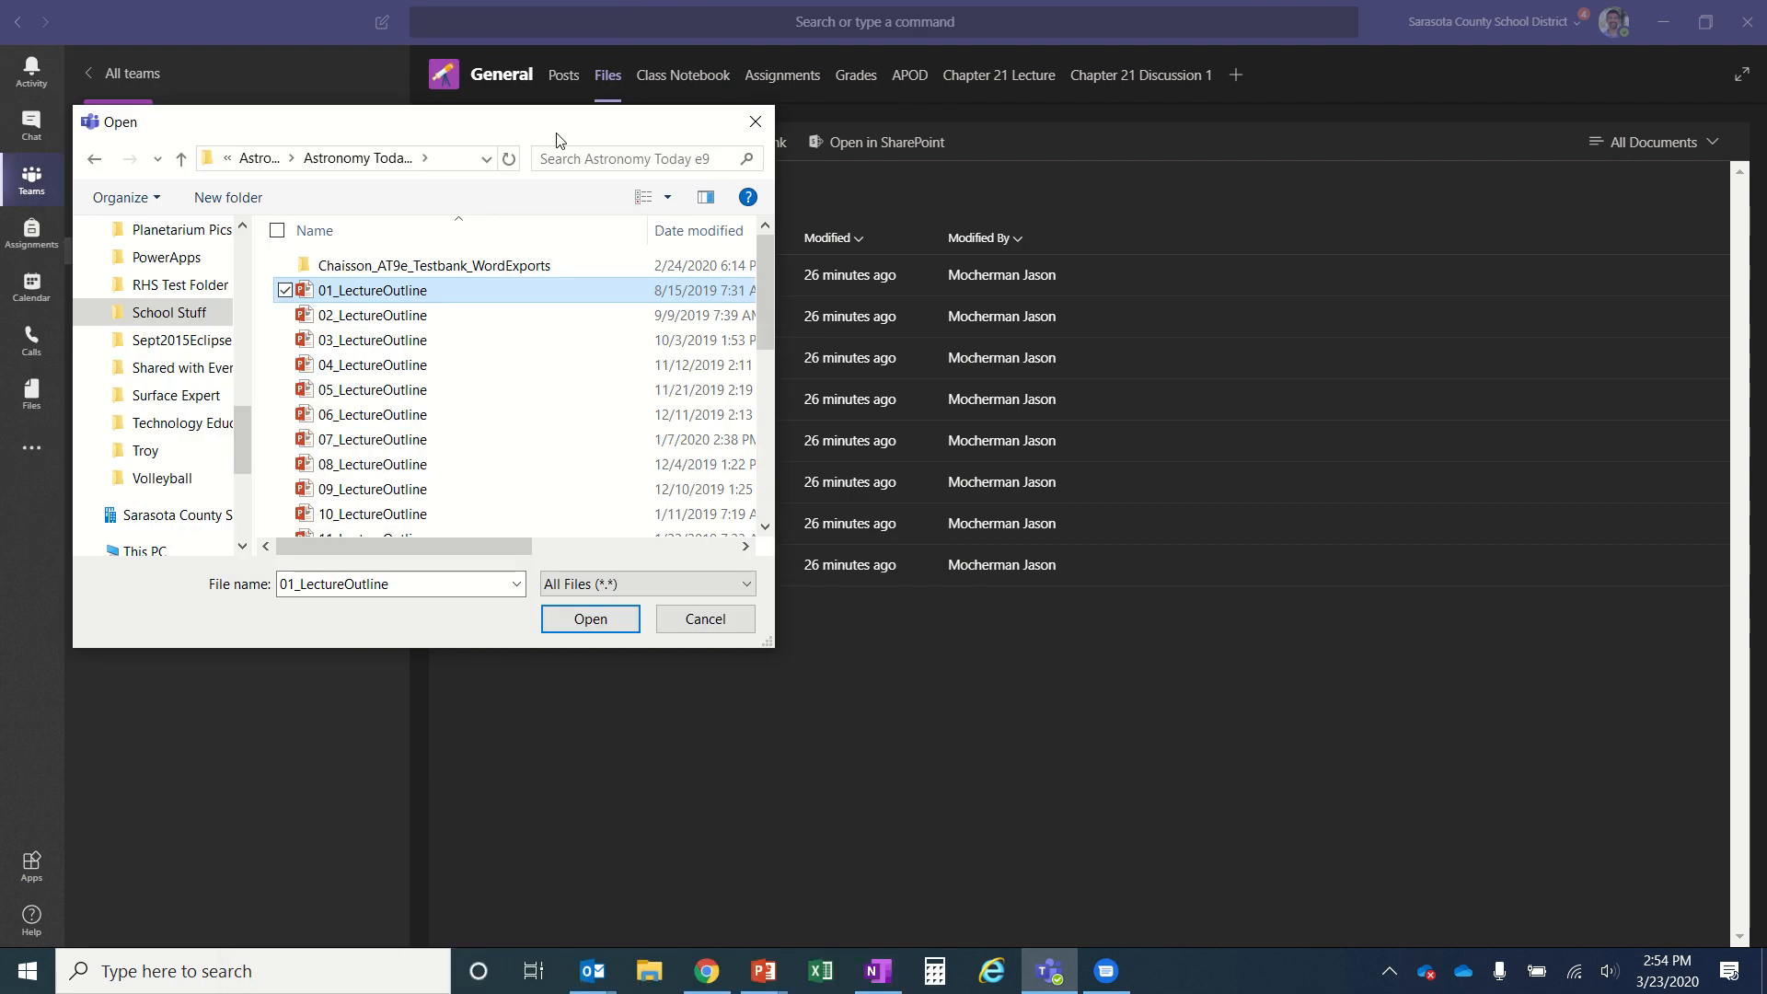
click(587, 614)
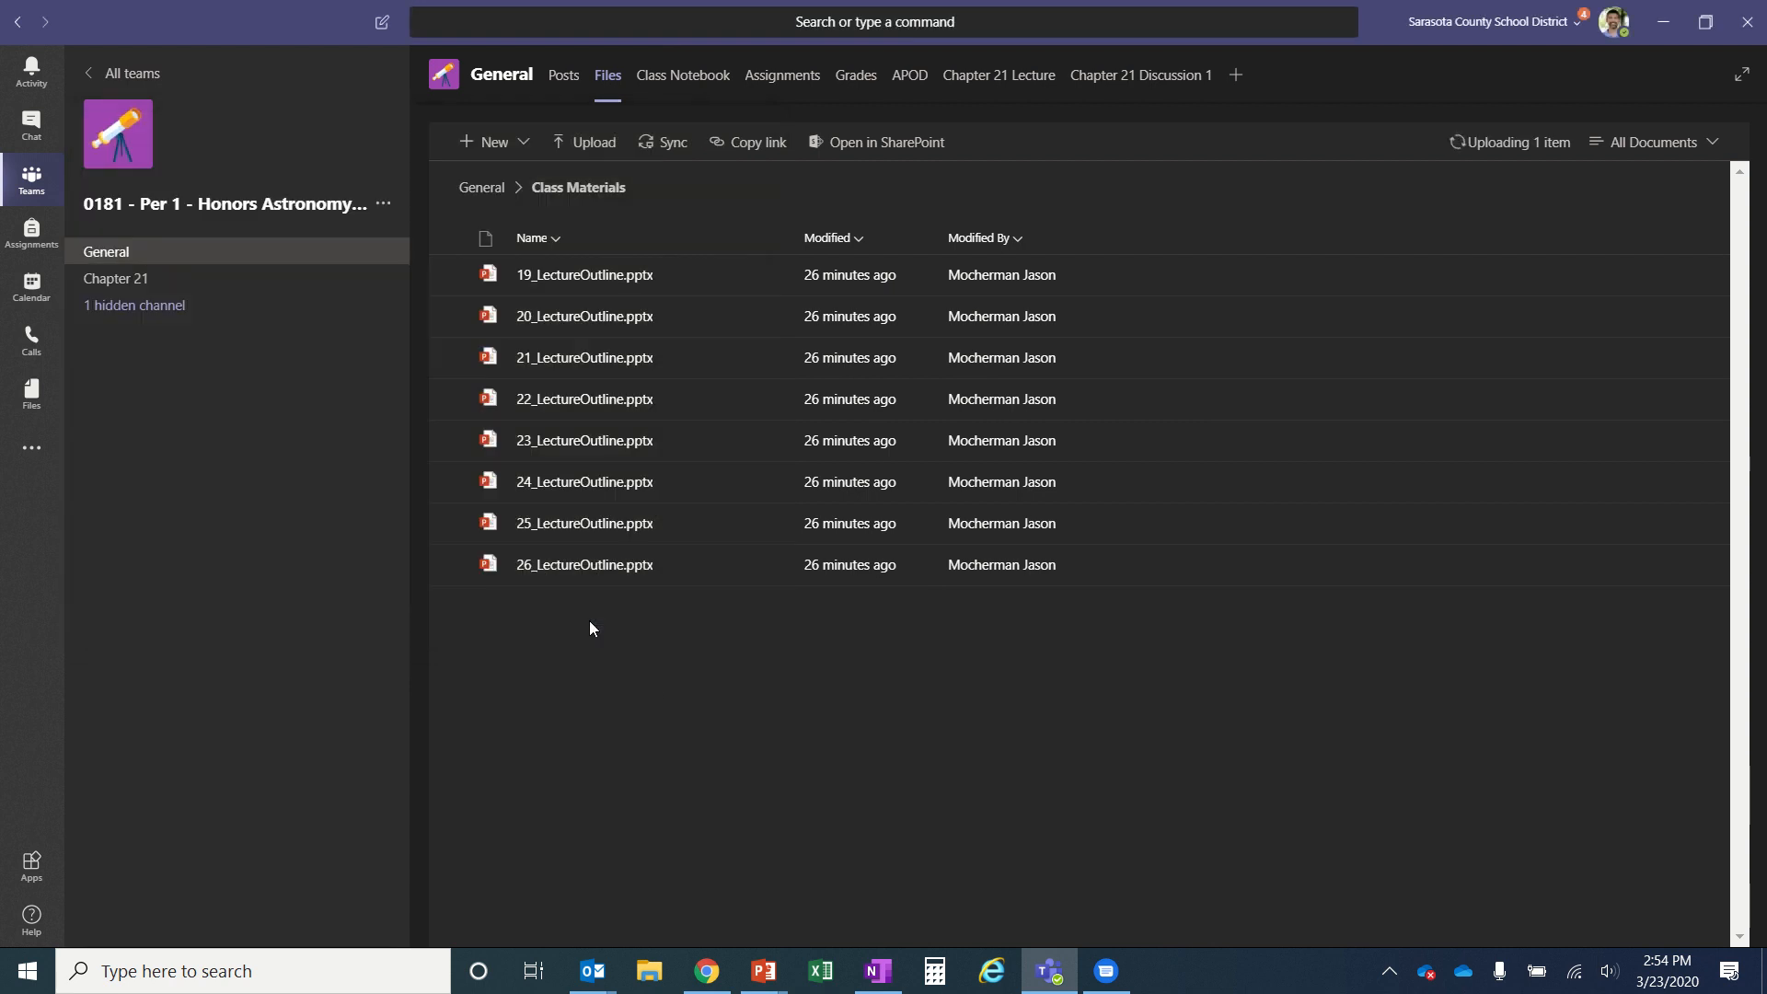
click(1514, 161)
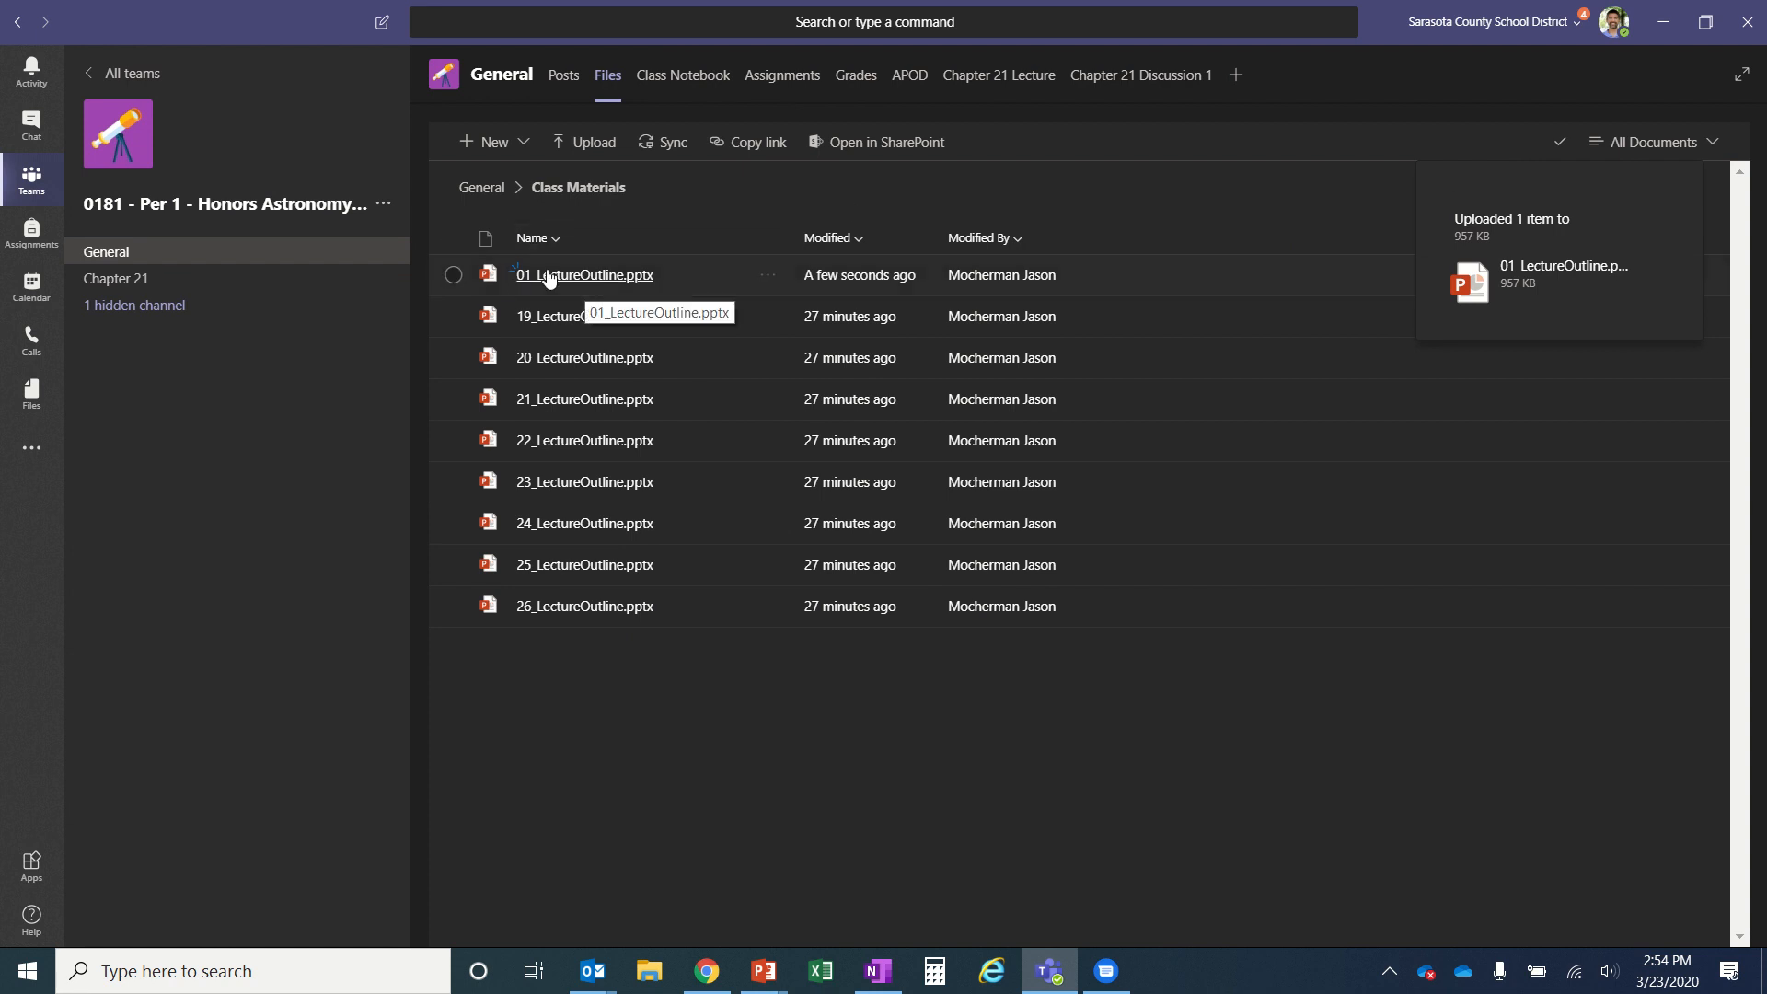
Set up a new PowerPoint tab named "Chapter 1 Lecture" in the Chapter 21 channel, with posting to the channel turned off
click(130, 280)
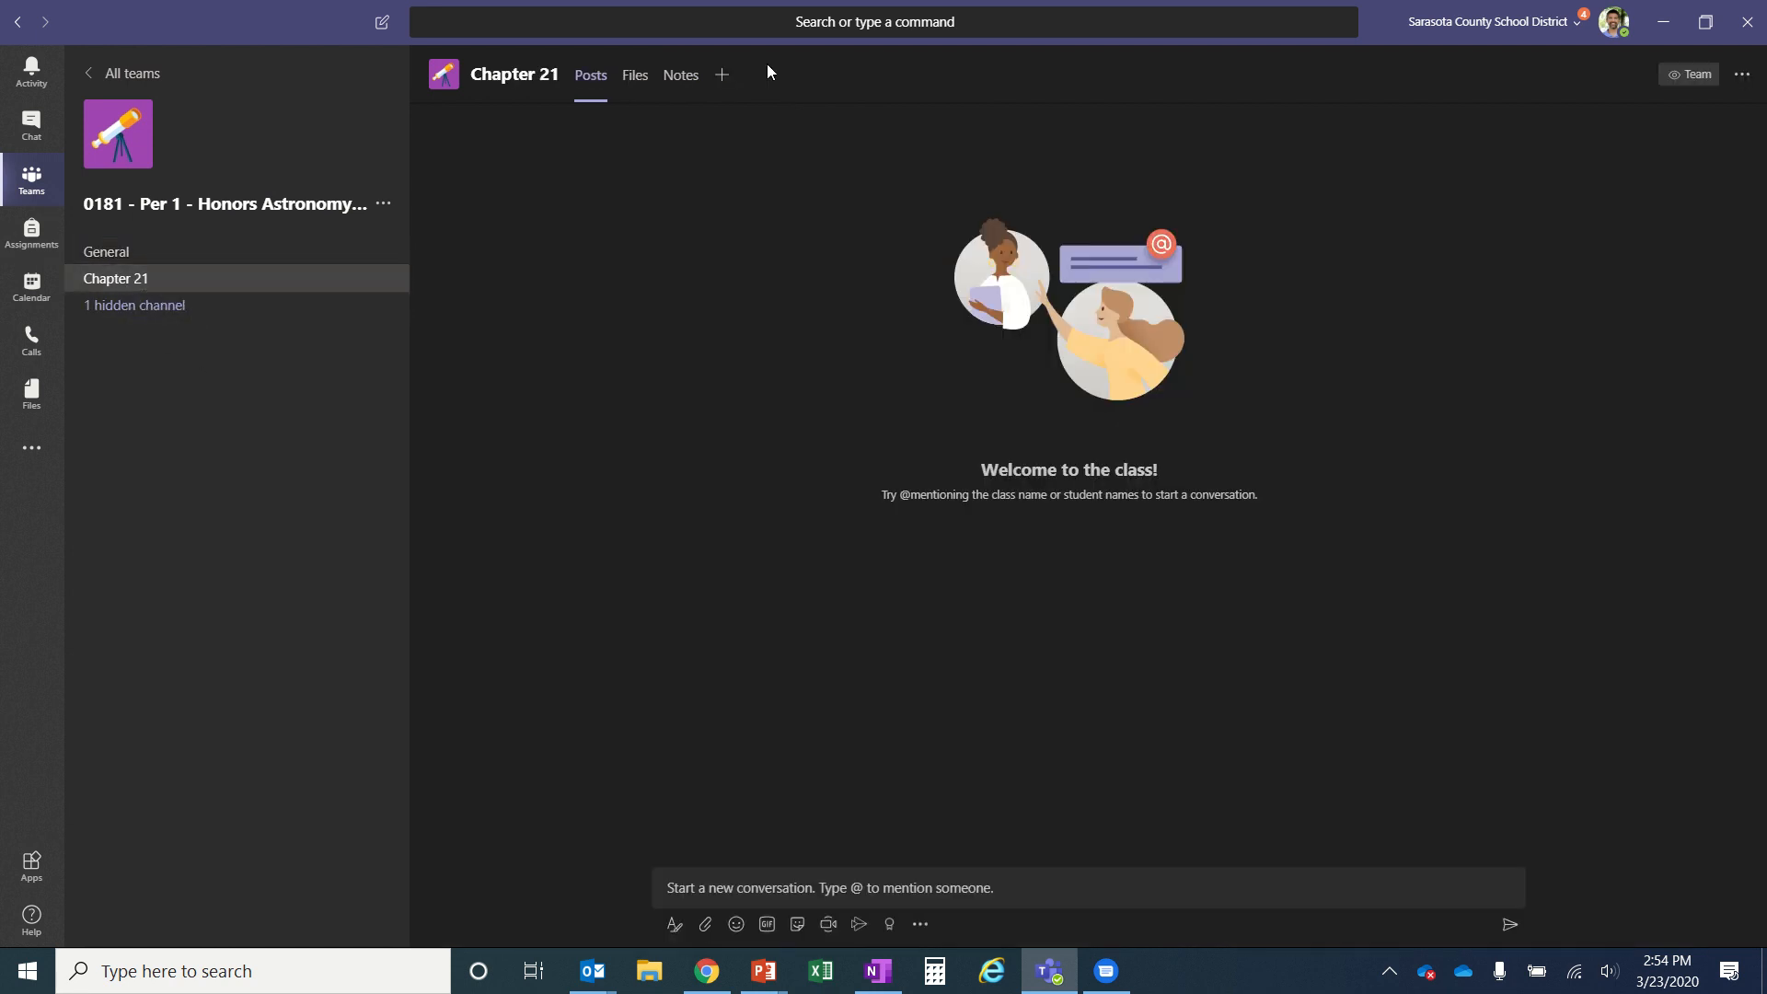
click(721, 78)
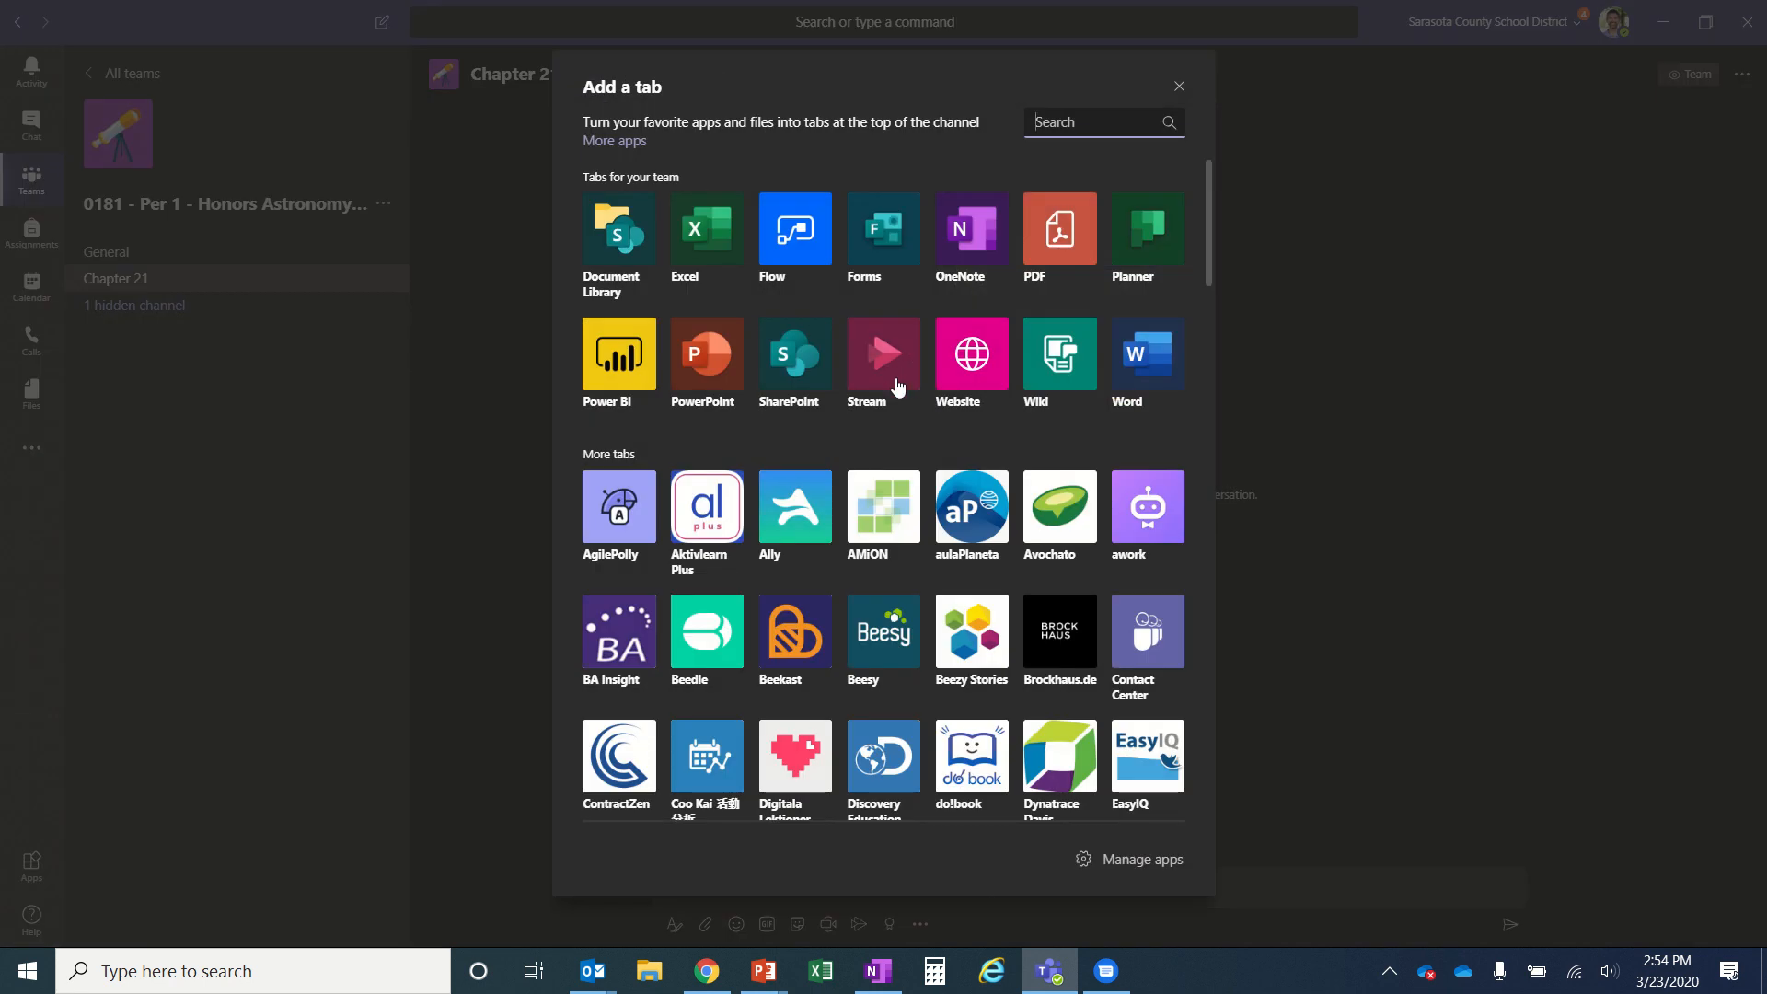
click(727, 376)
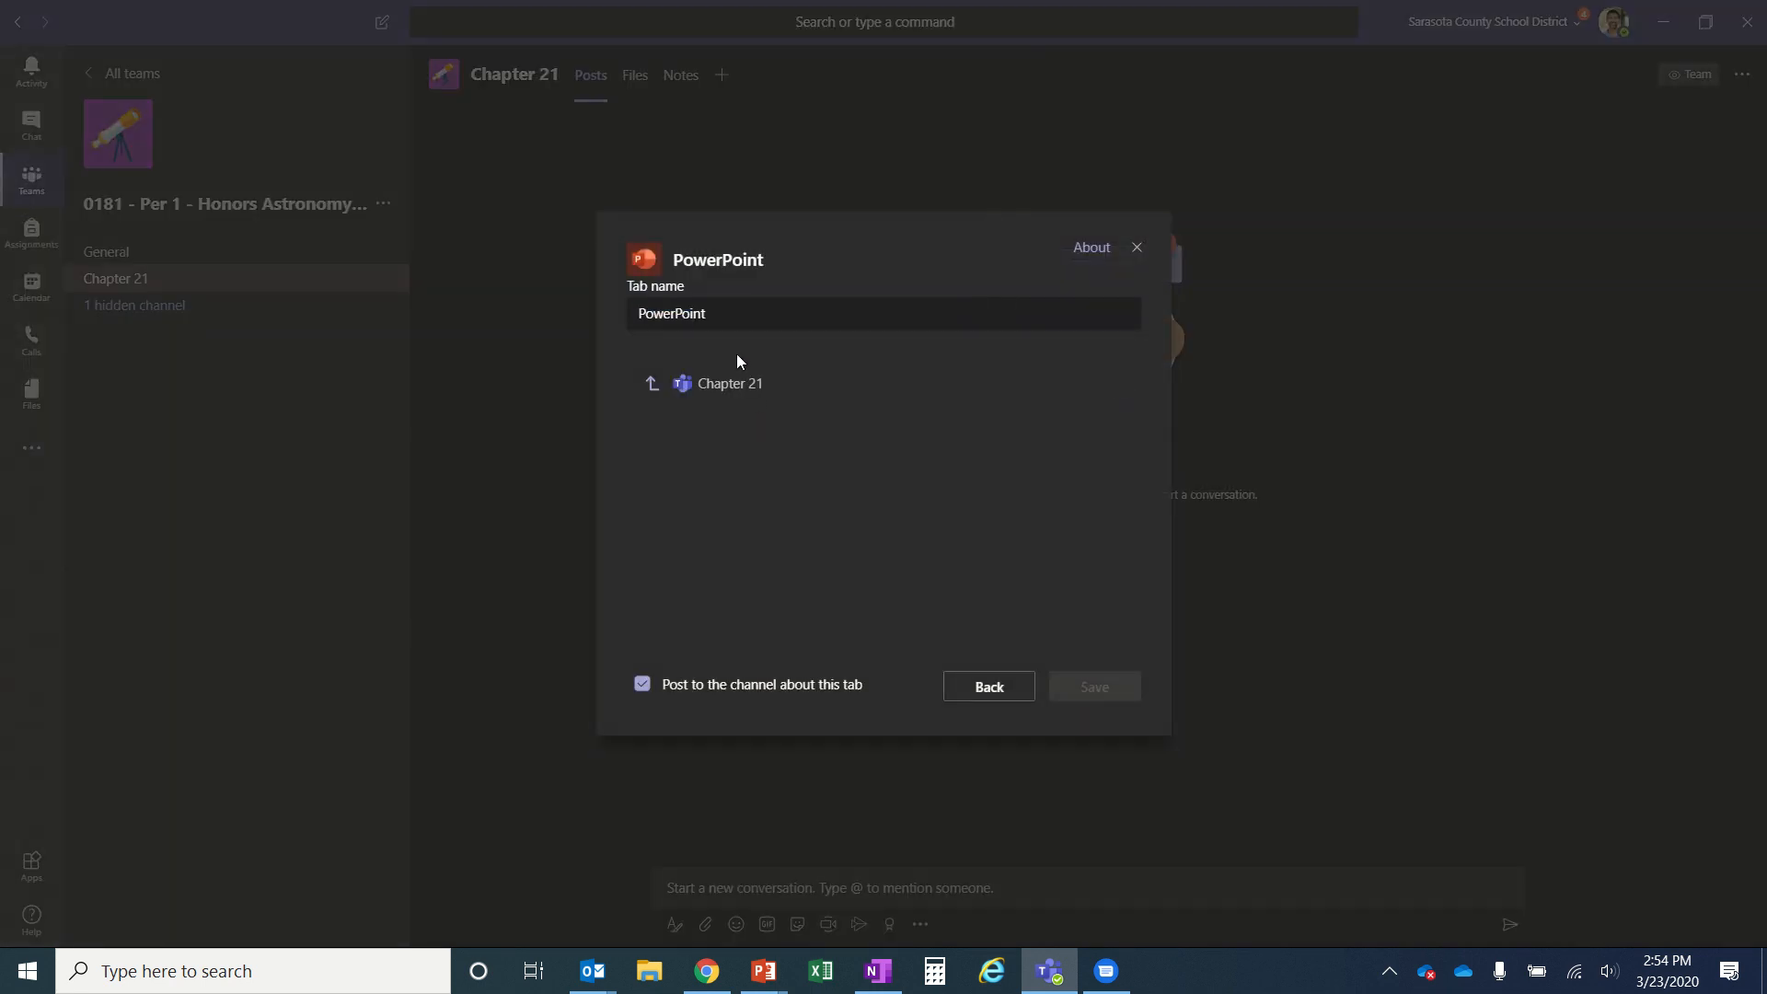
click(727, 315)
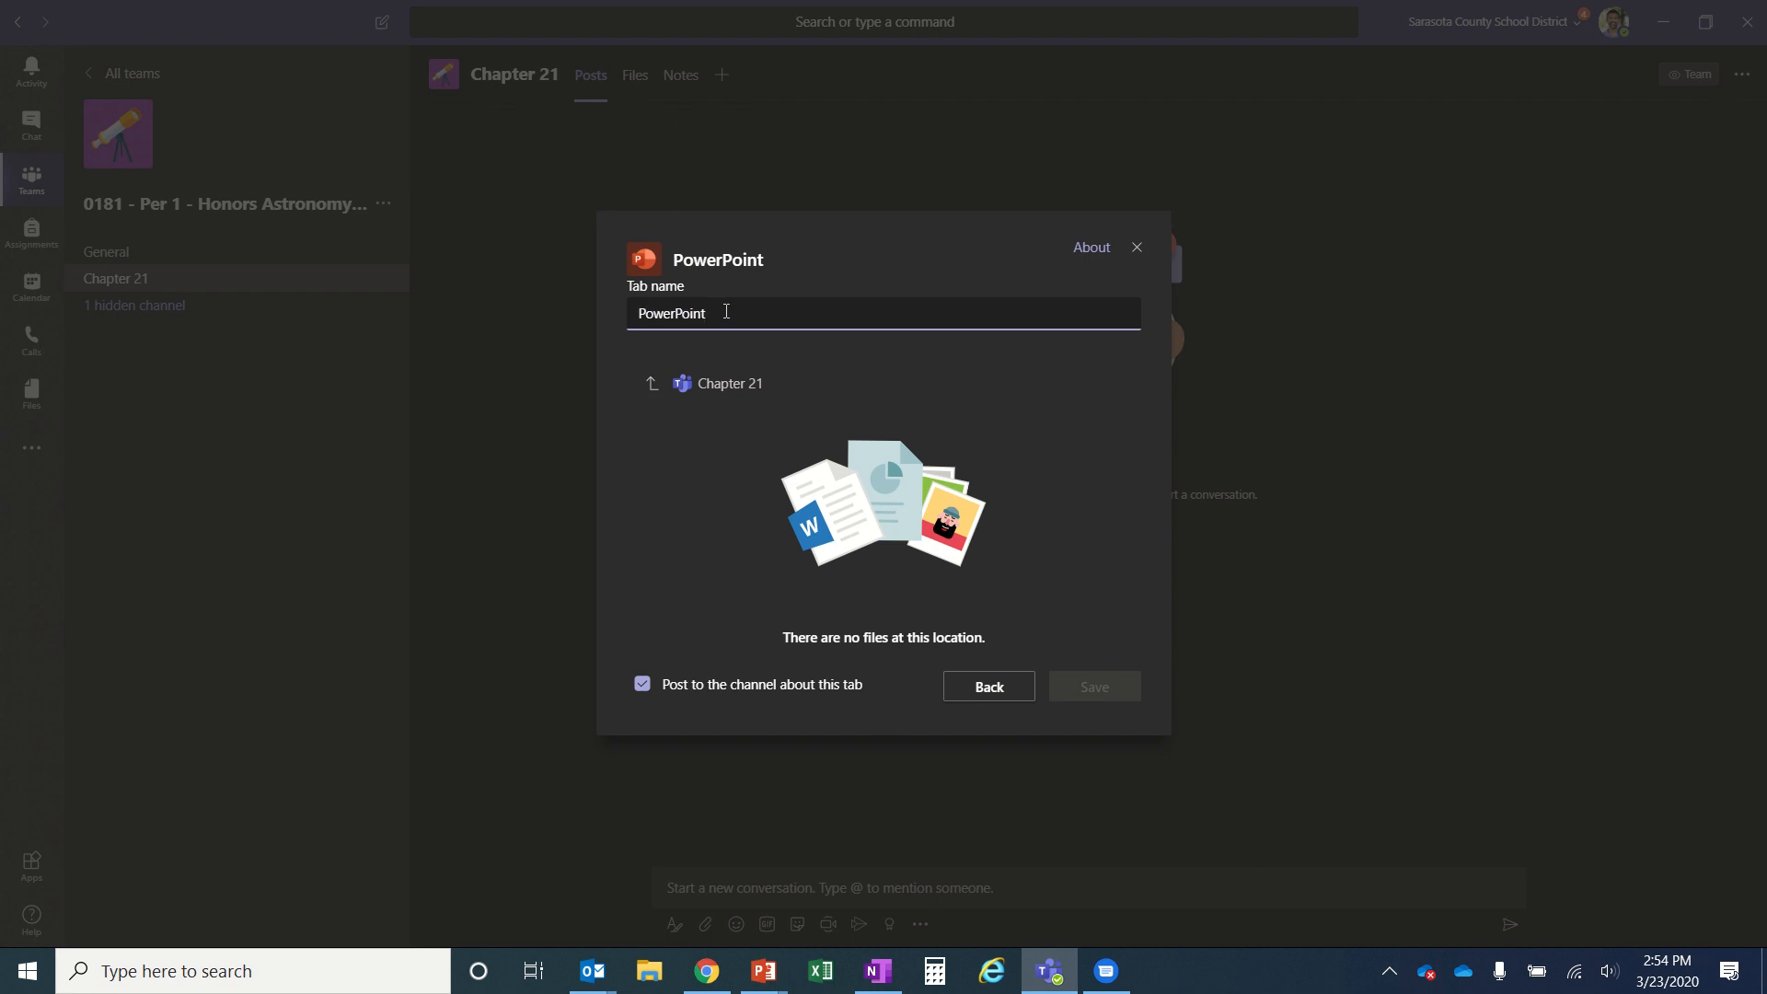
drag(726, 312, 558, 309)
text(Chapter 1 Lecture)
click(643, 684)
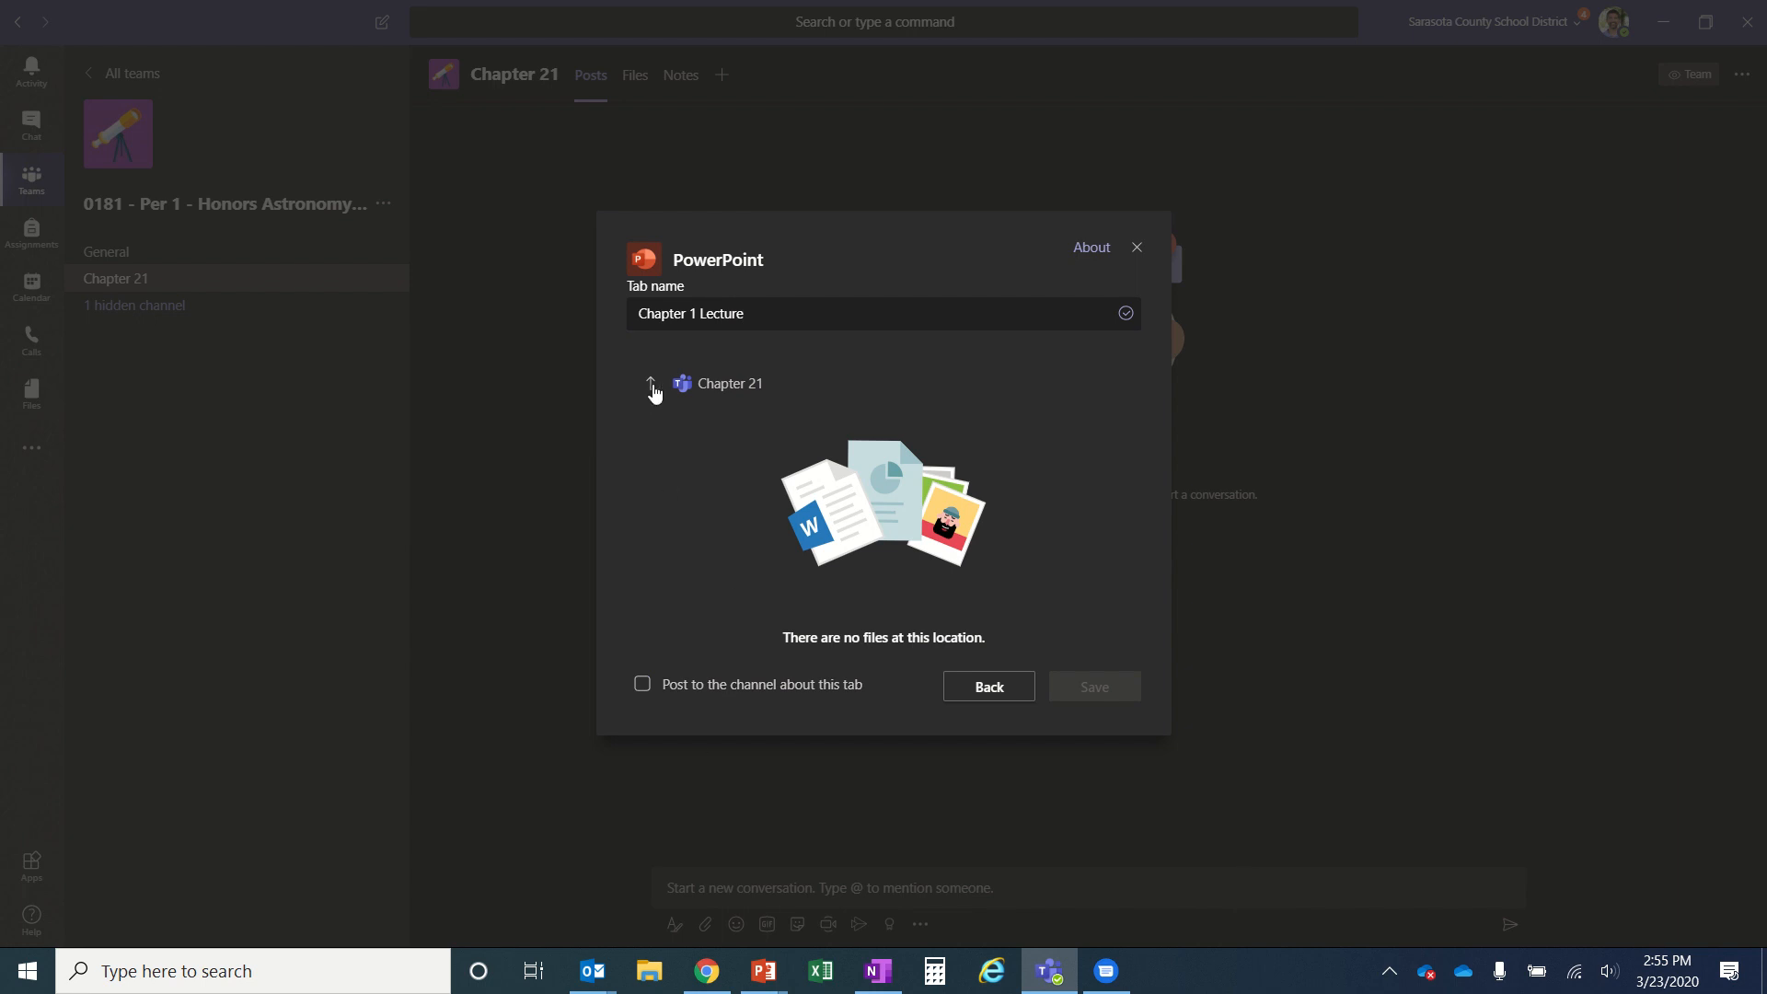
Choose 01_LectureOutline.pptx from General's Class Materials folder as the tab's file and save the tab
click(653, 386)
click(687, 426)
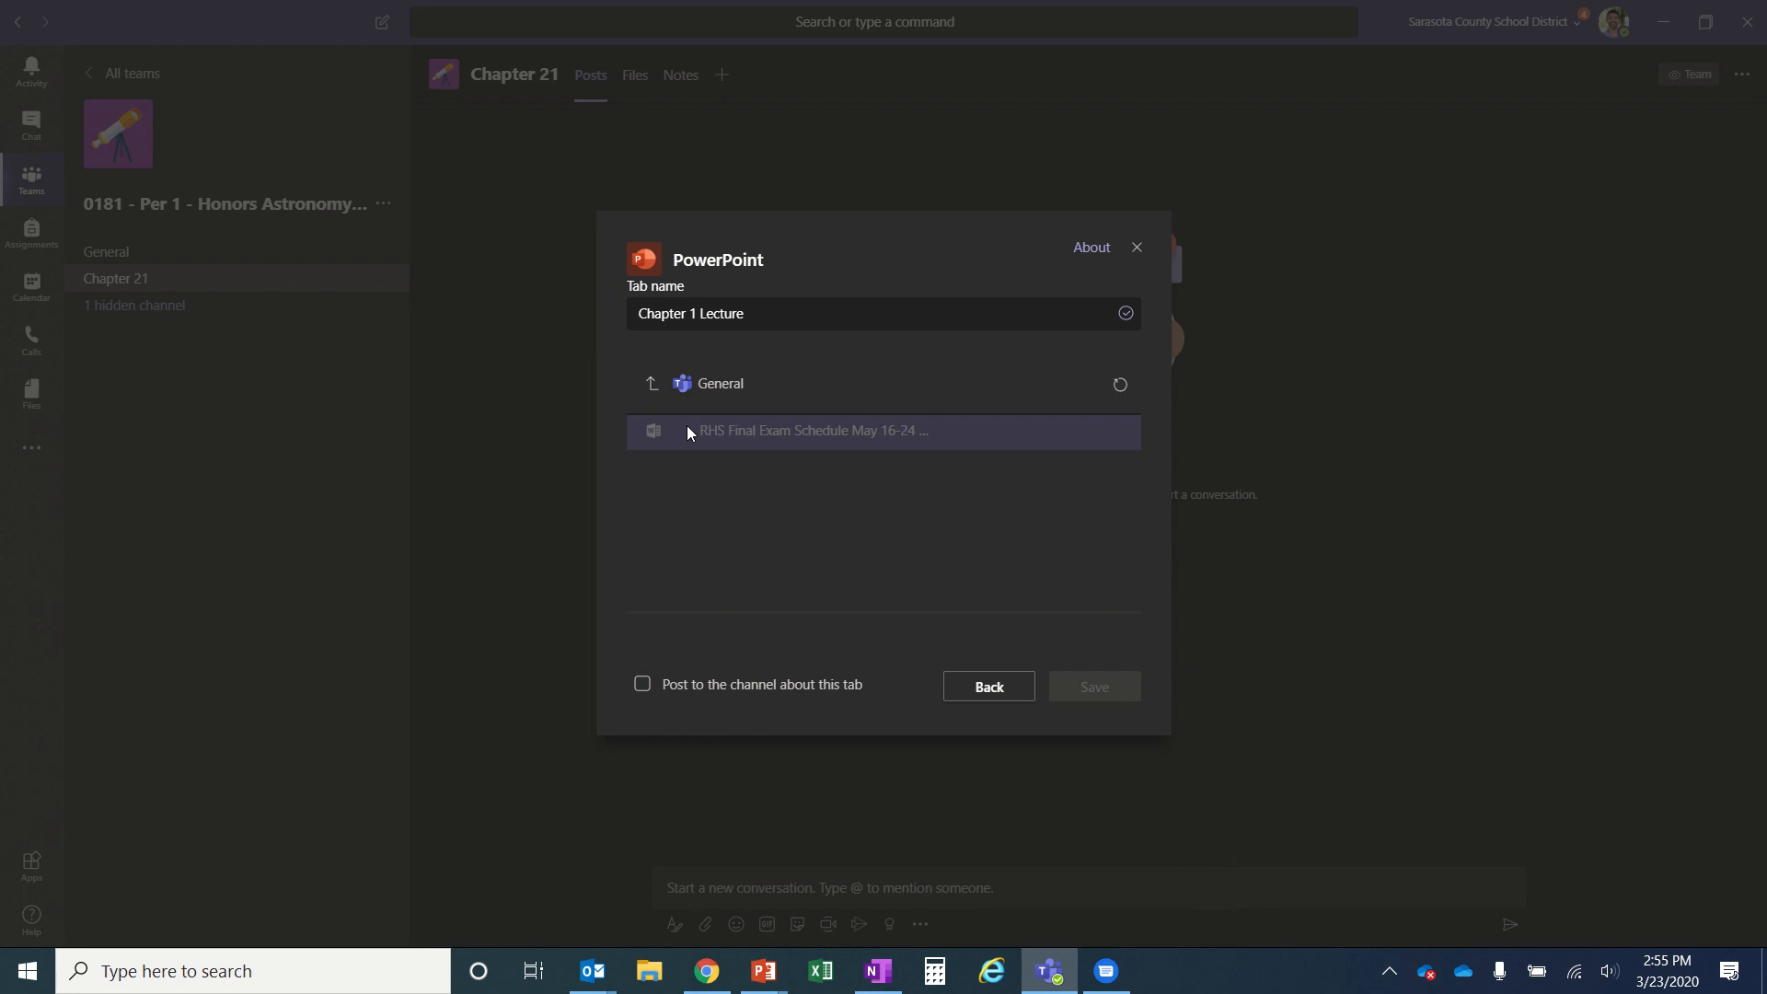
click(743, 432)
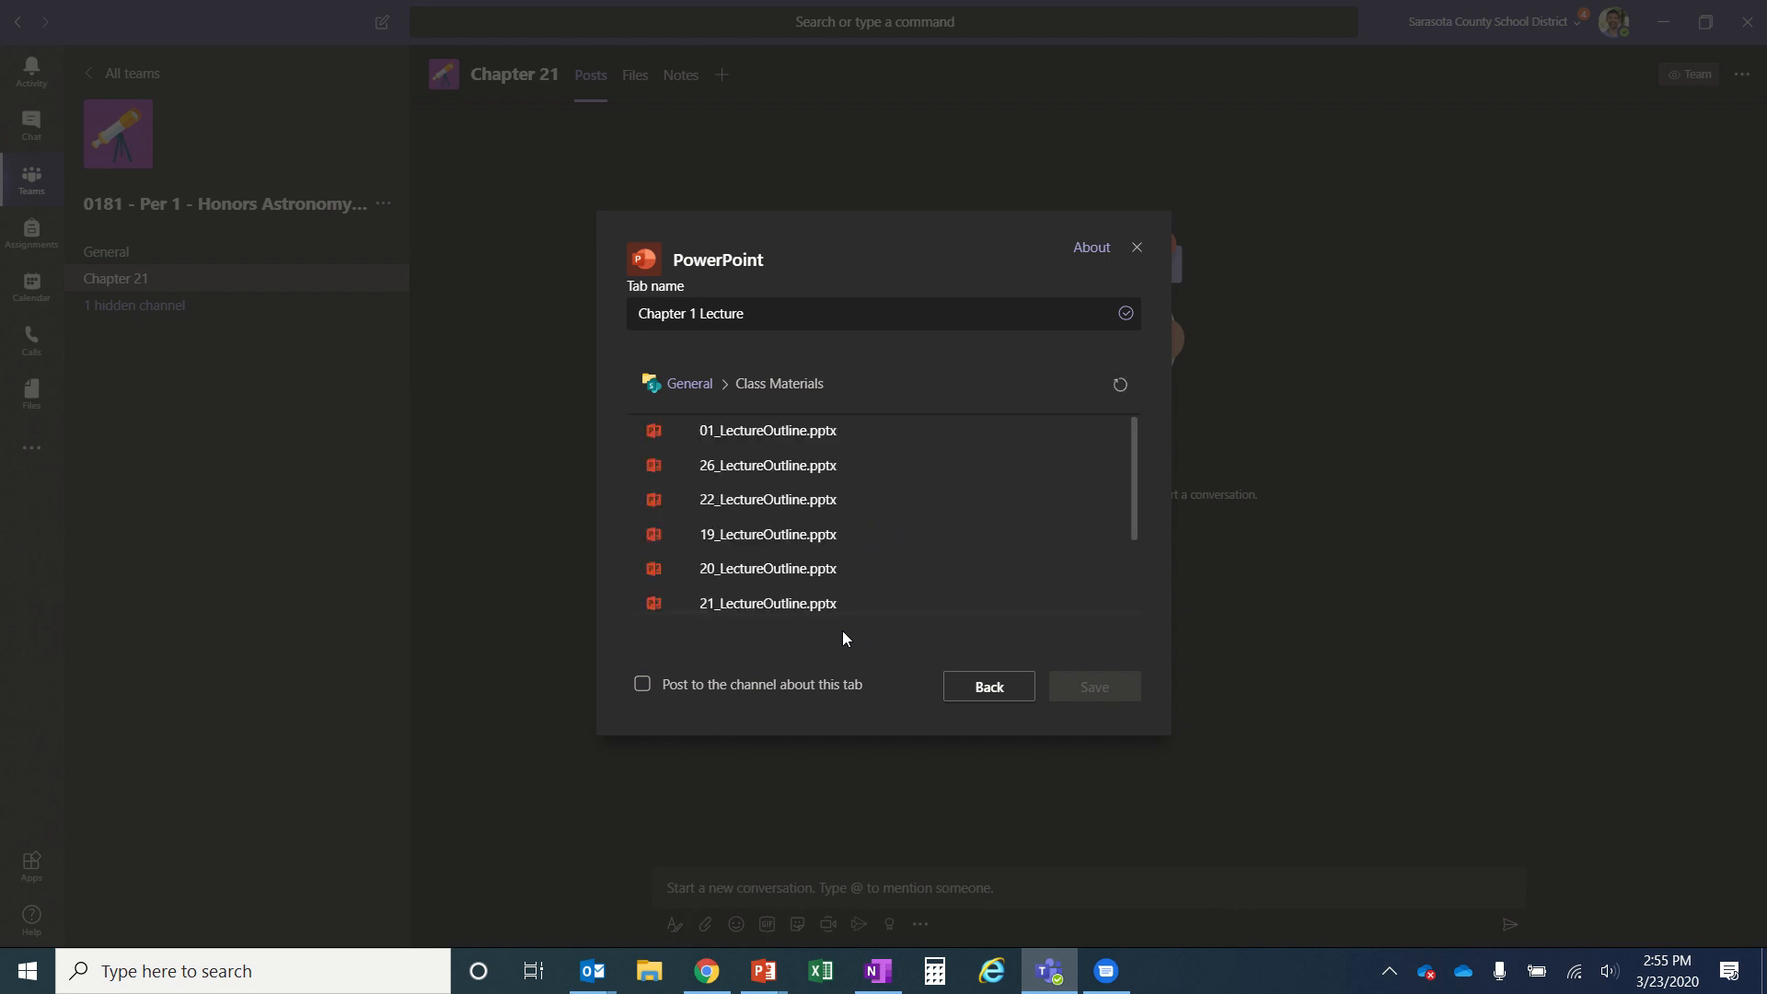
click(736, 430)
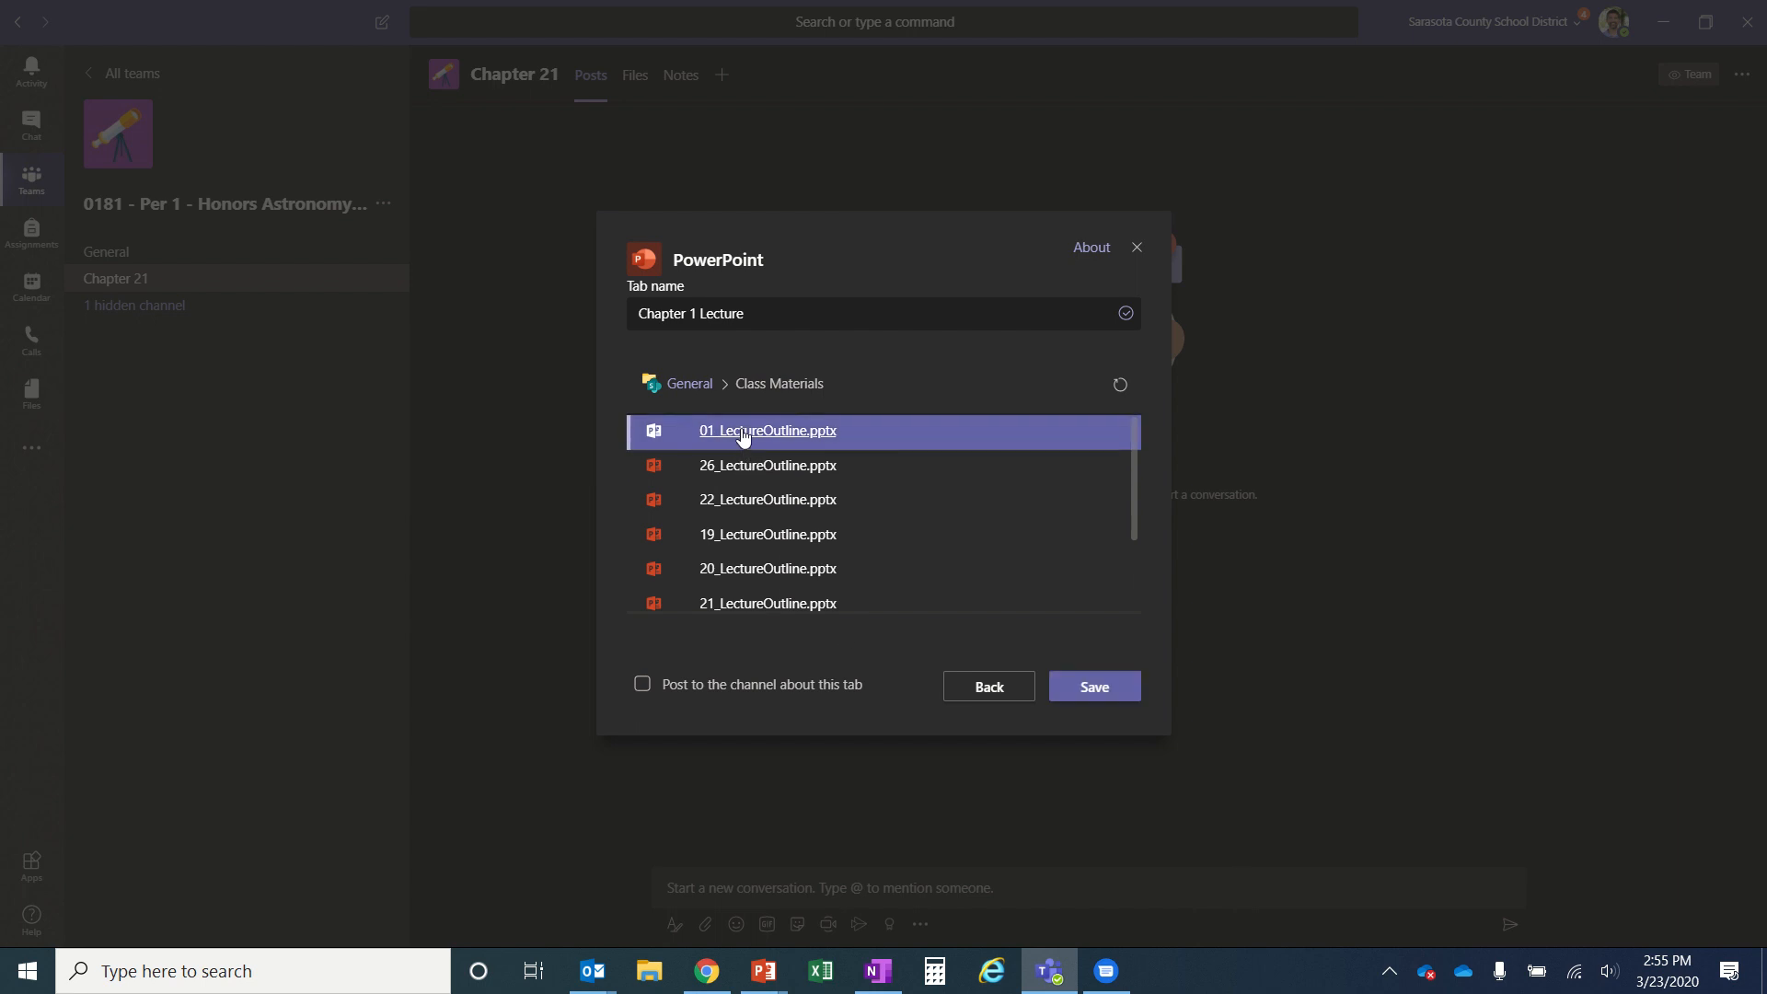
click(1094, 690)
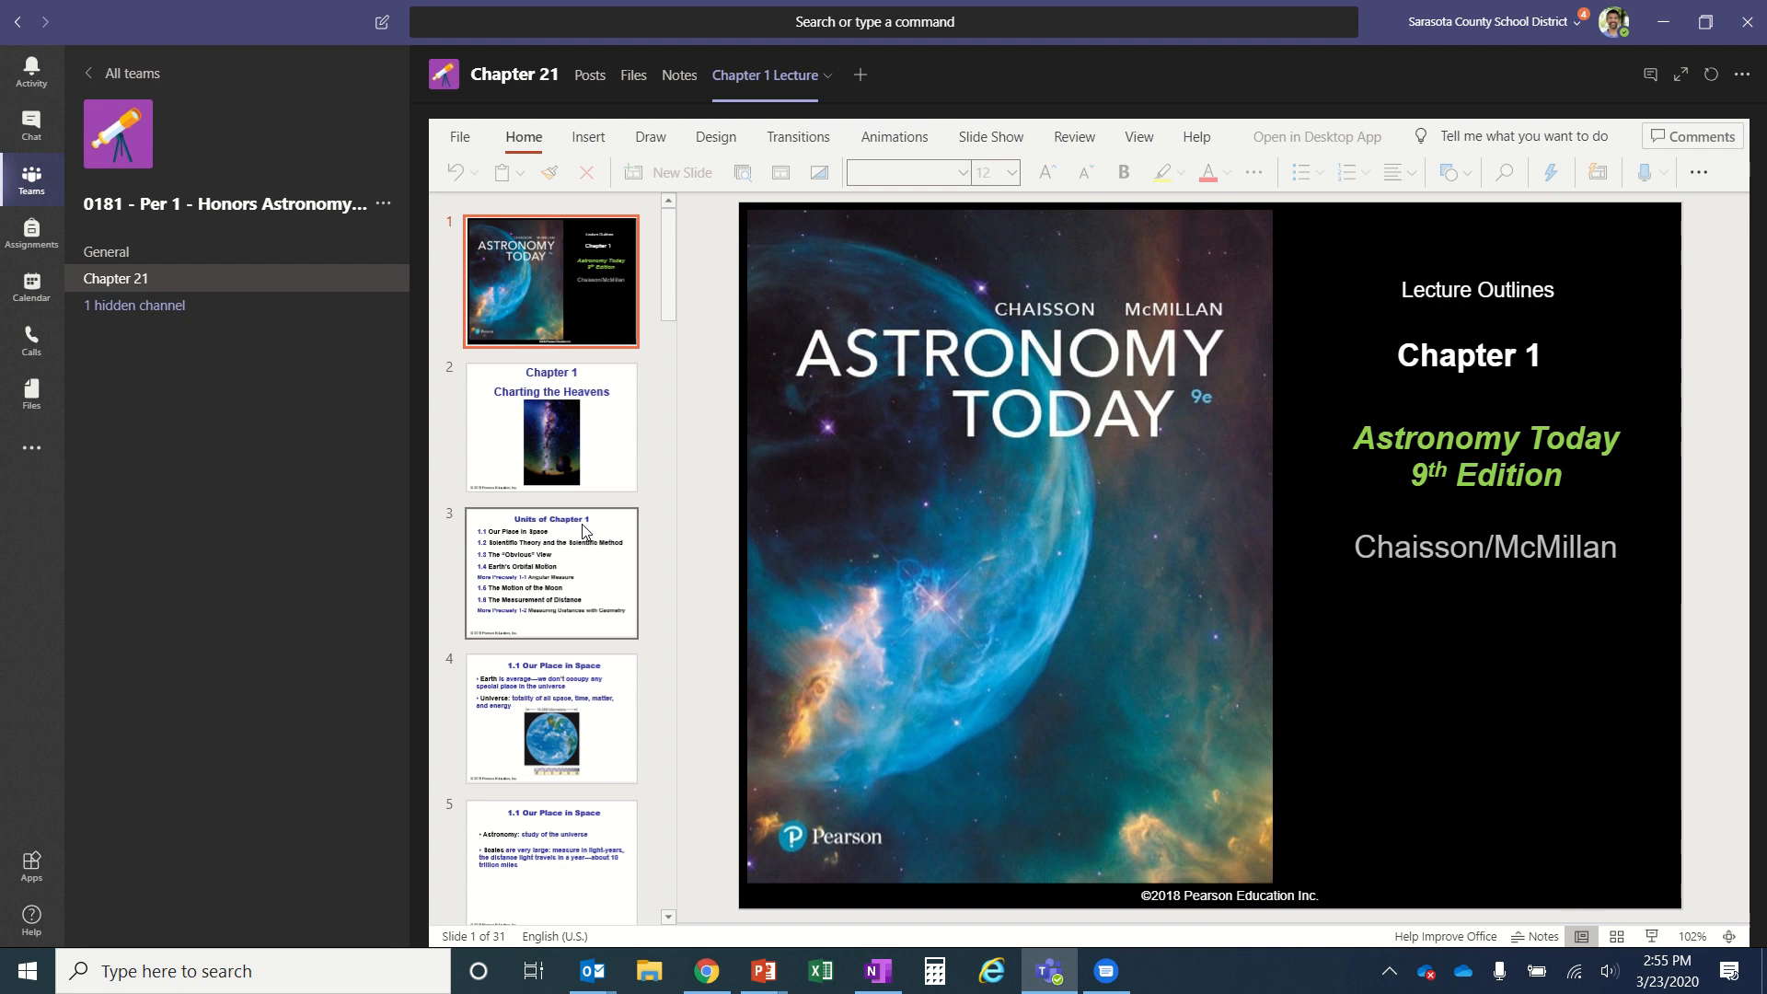
Delete the Astronomy Today cover slide from the presentation in the Chapter 1 Lecture tab
scroll(582, 506, down, 6)
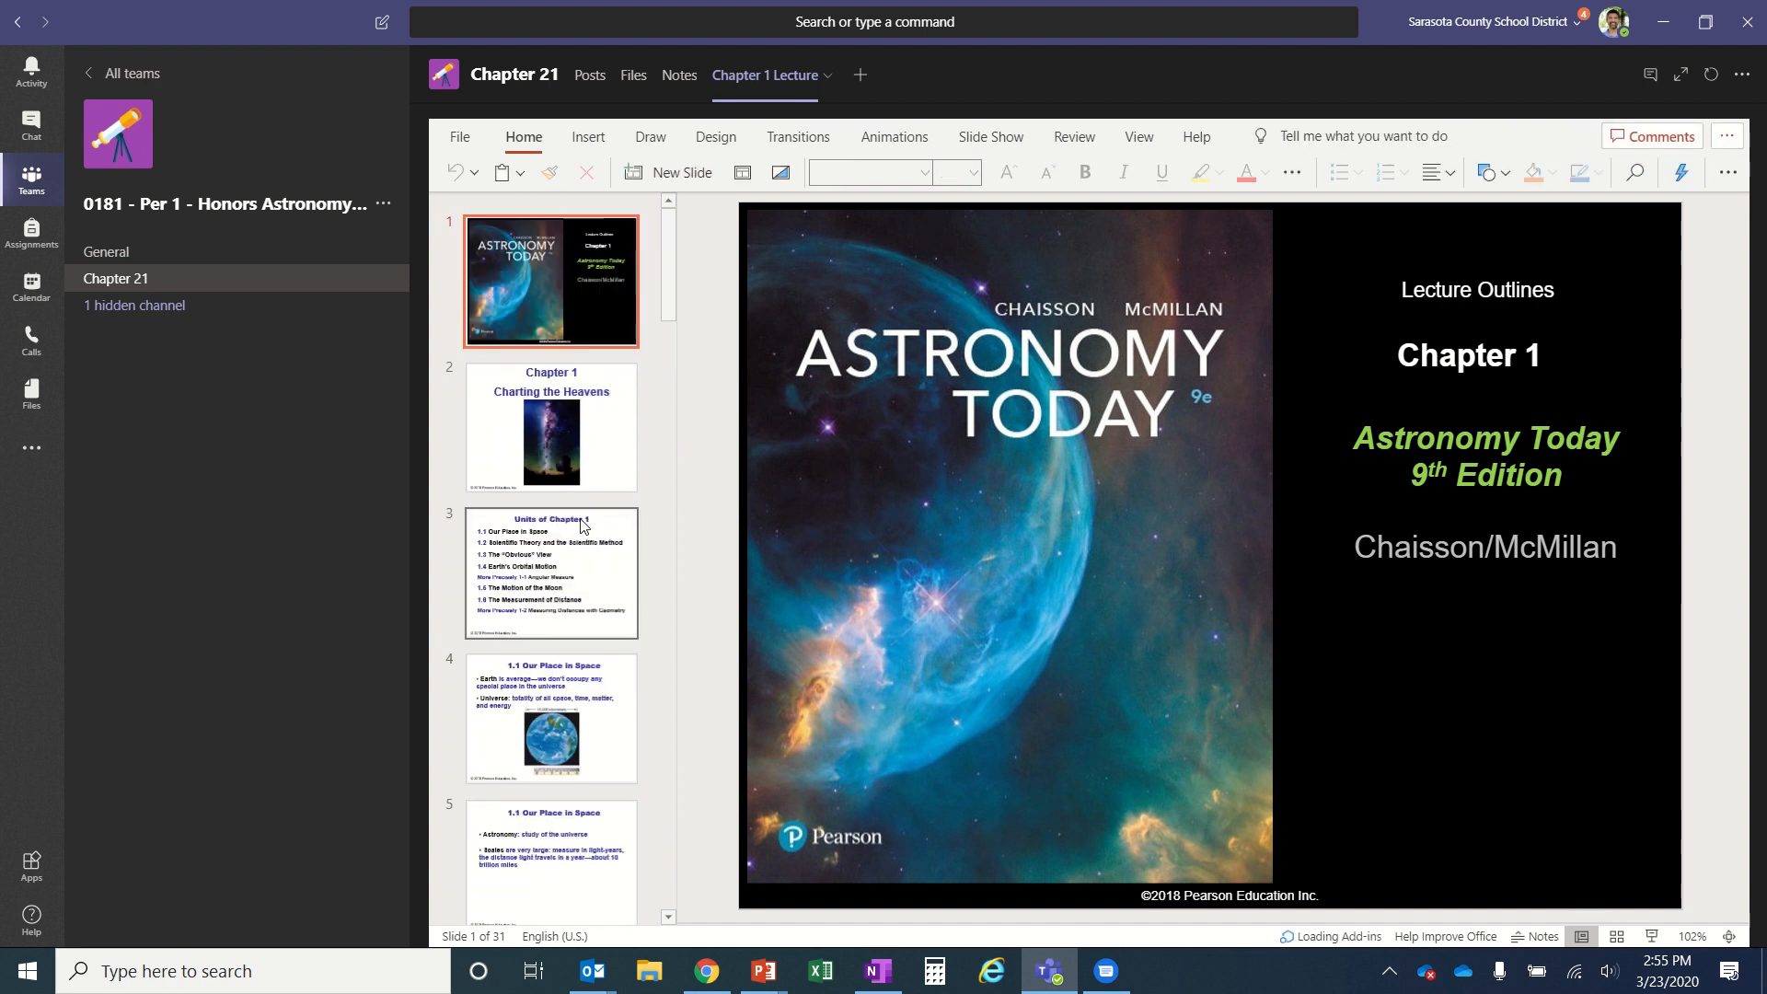
scroll(581, 522, down, 1)
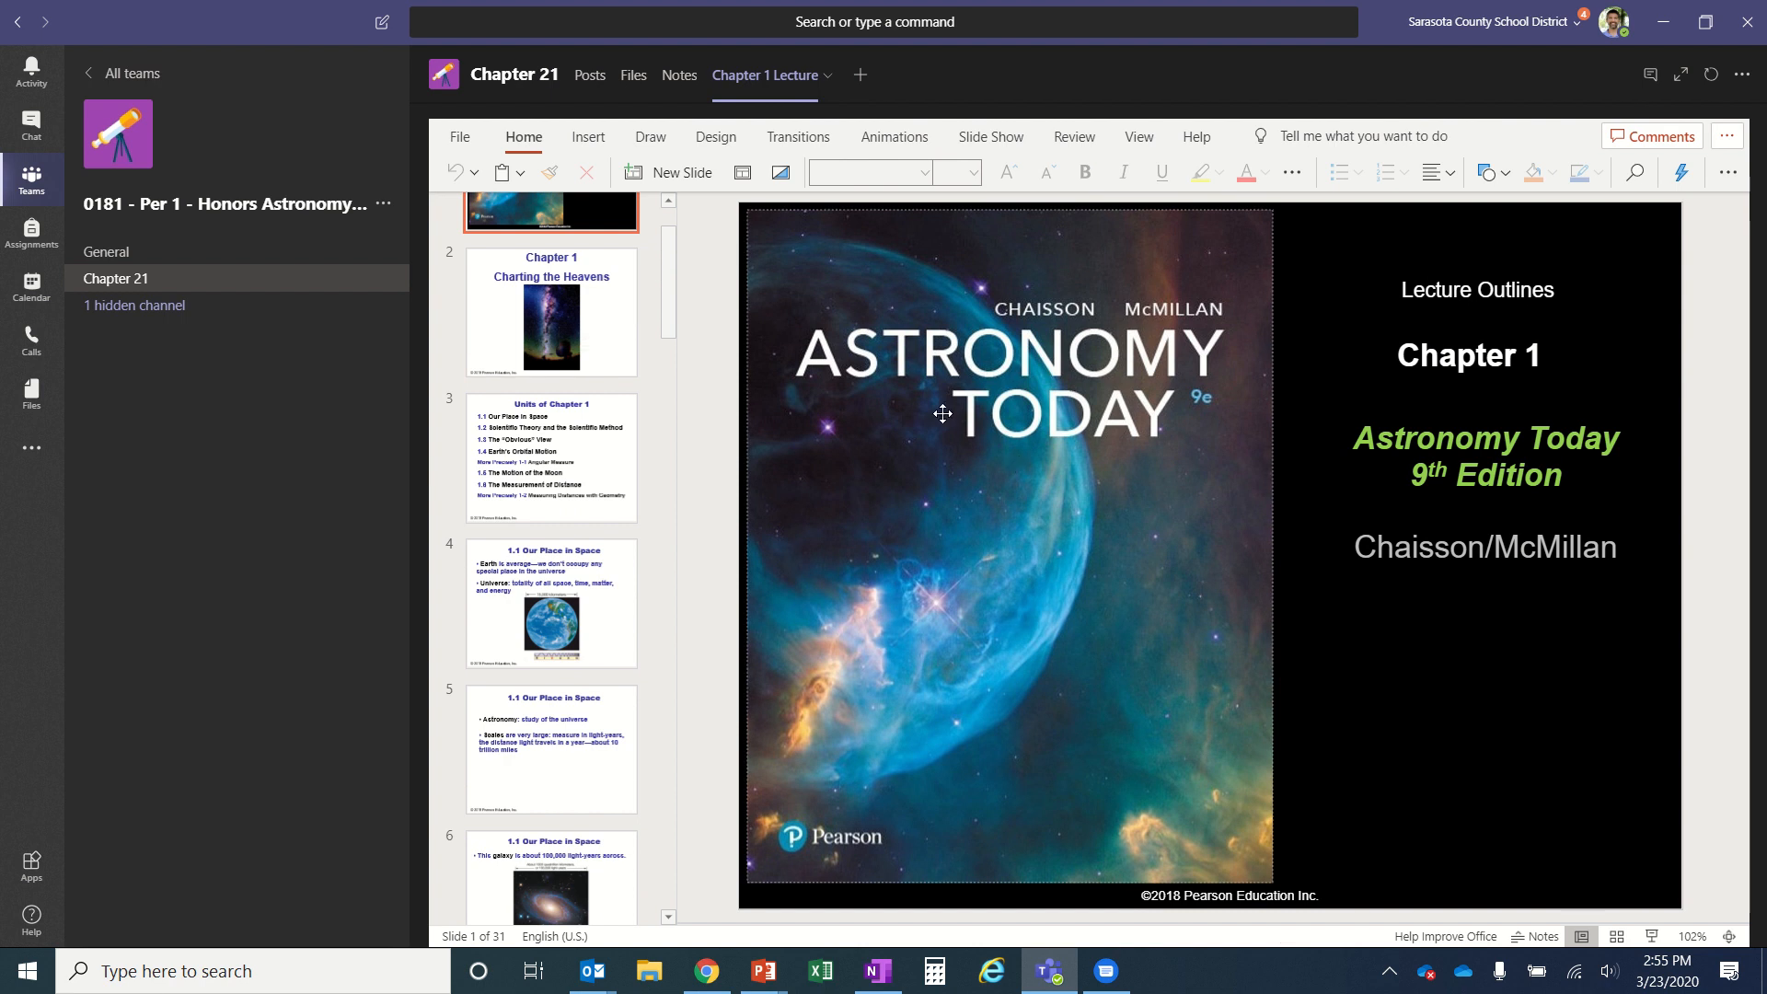
scroll(535, 378, up, 1)
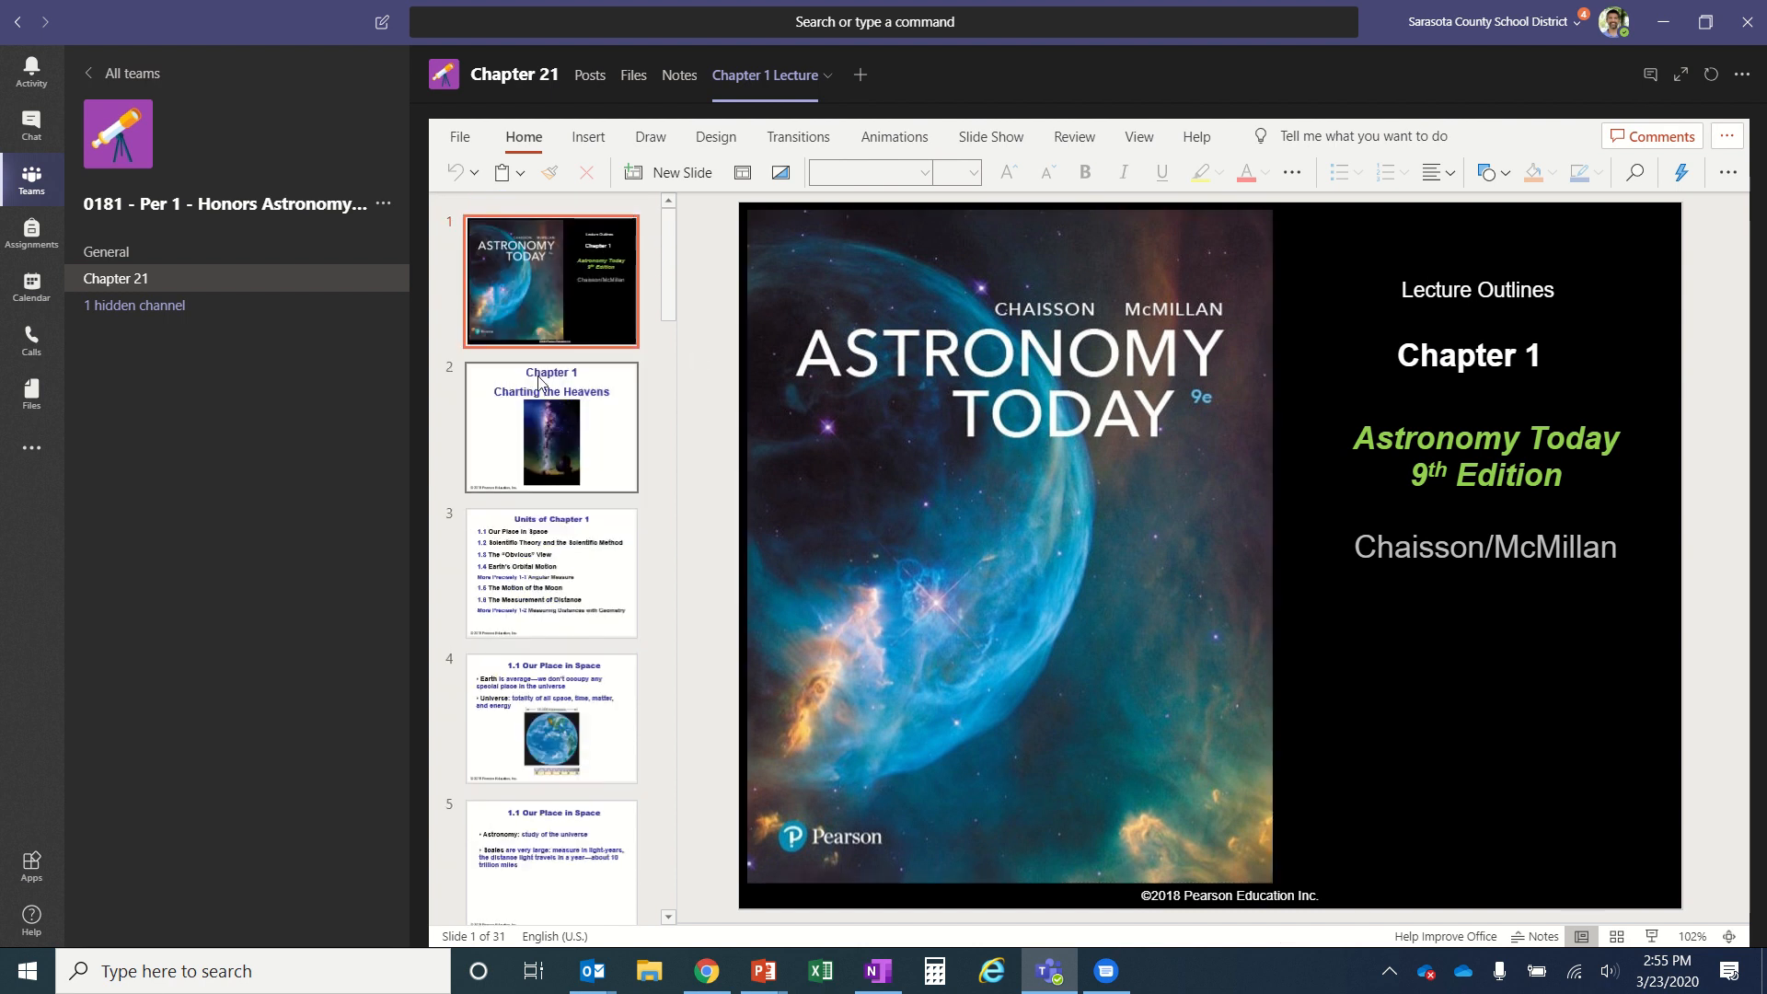
key(Delete)
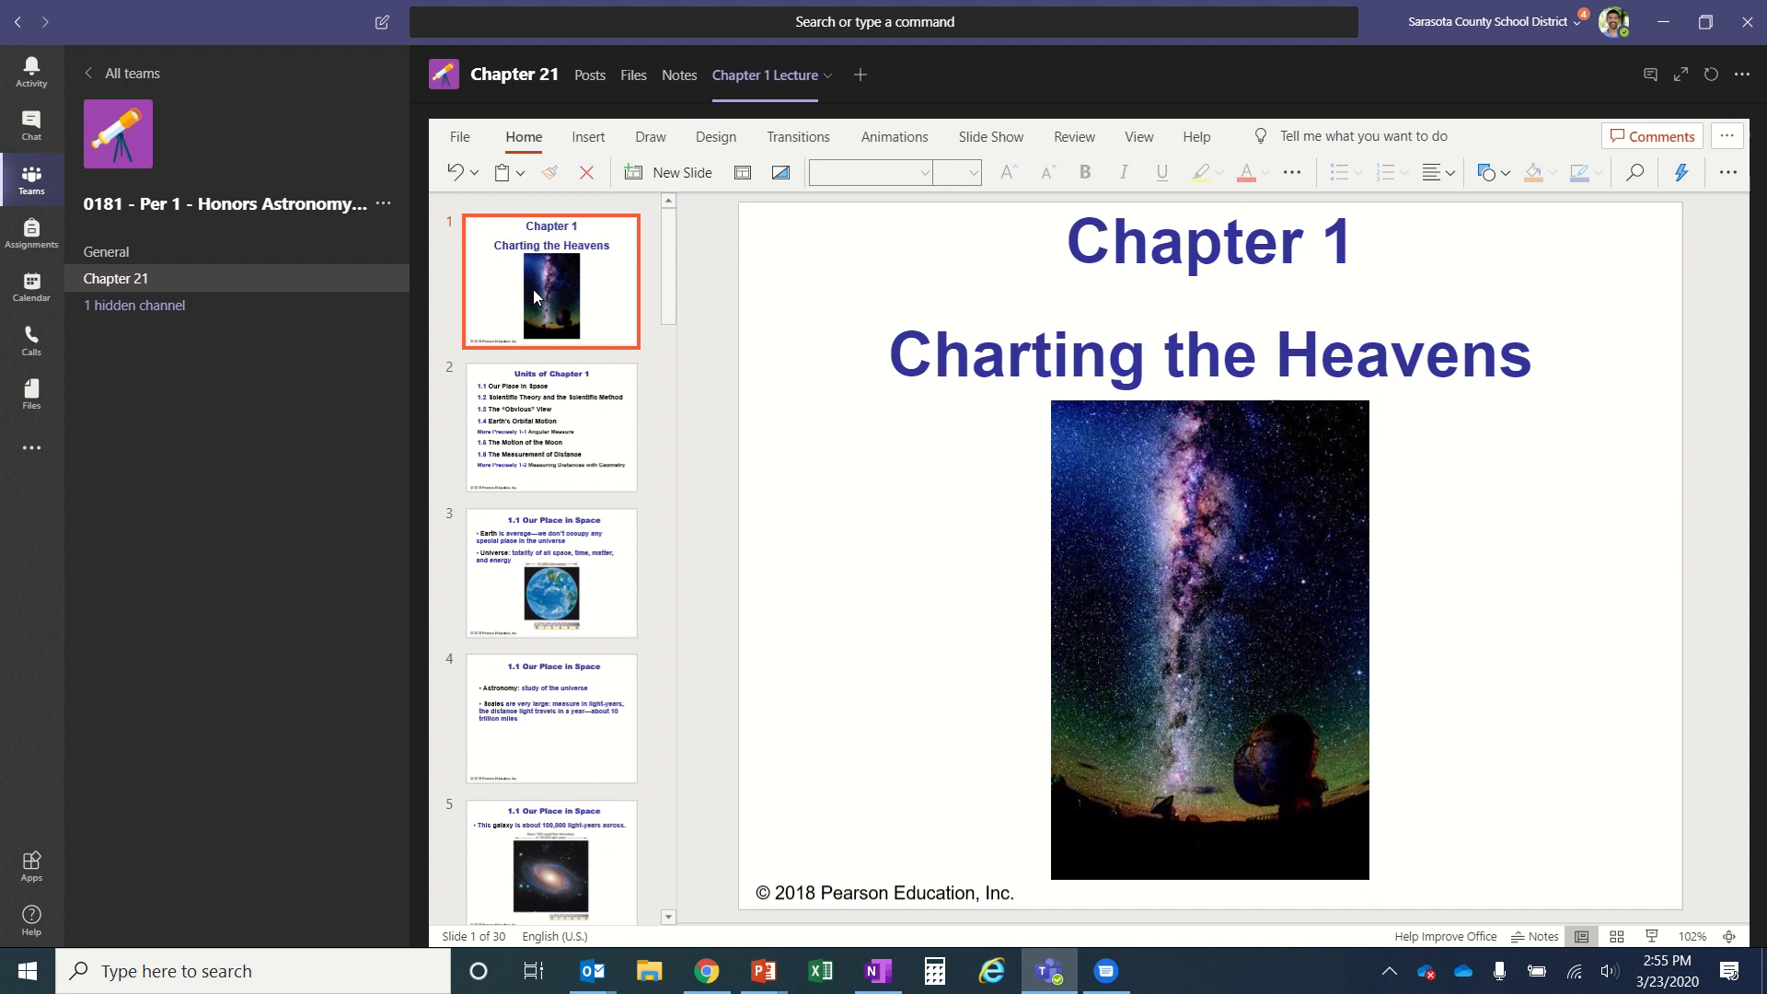